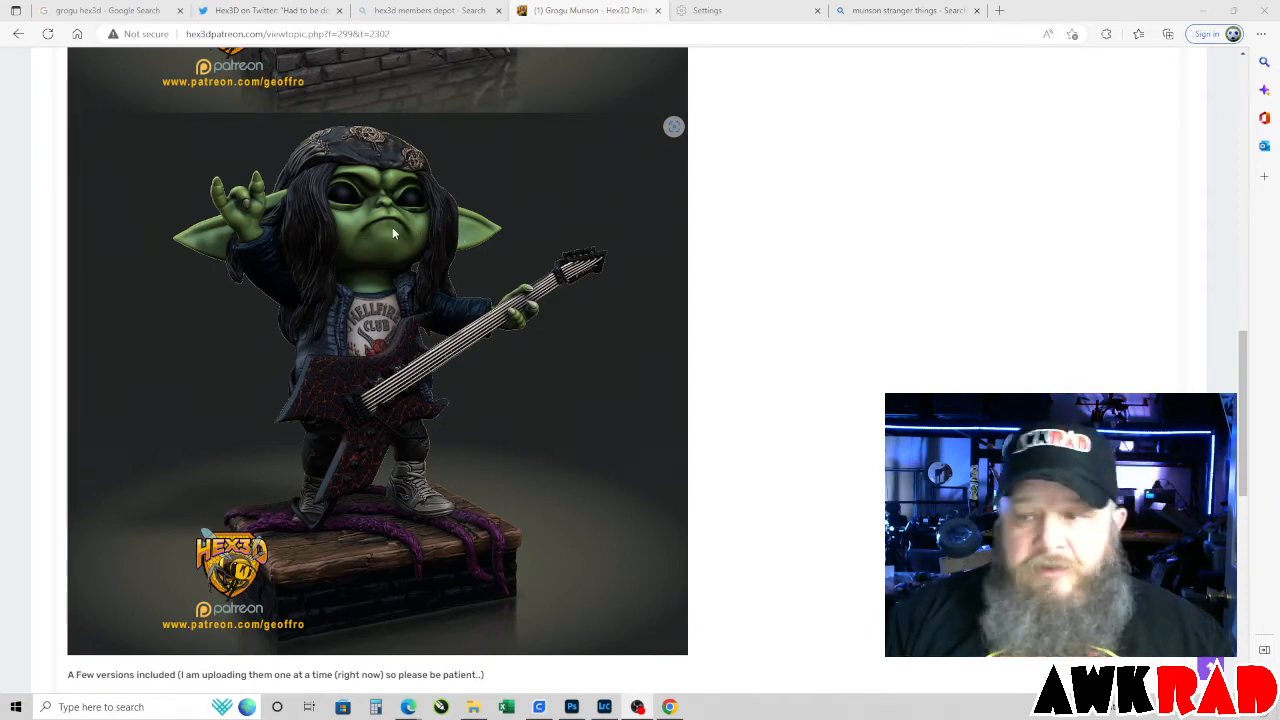
{"action": "right_click", "coordinate": [396, 231]}
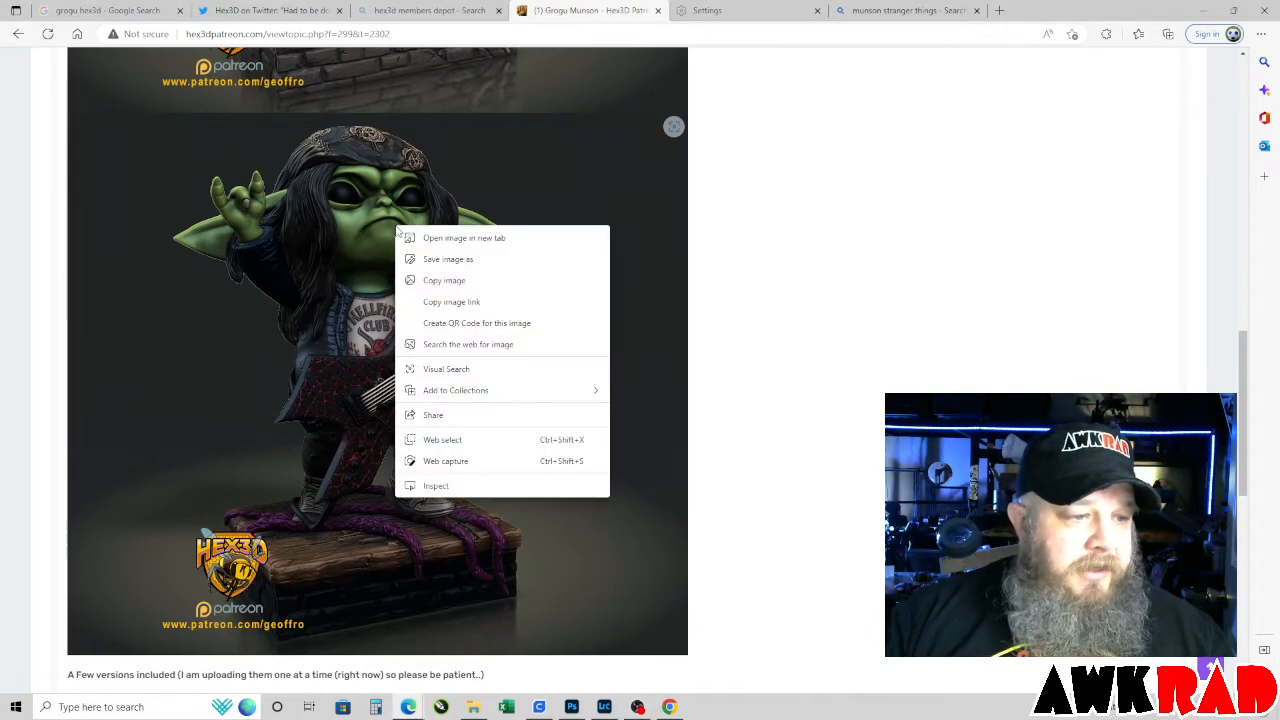
{"action": "left_click", "coordinate": [768, 243]}
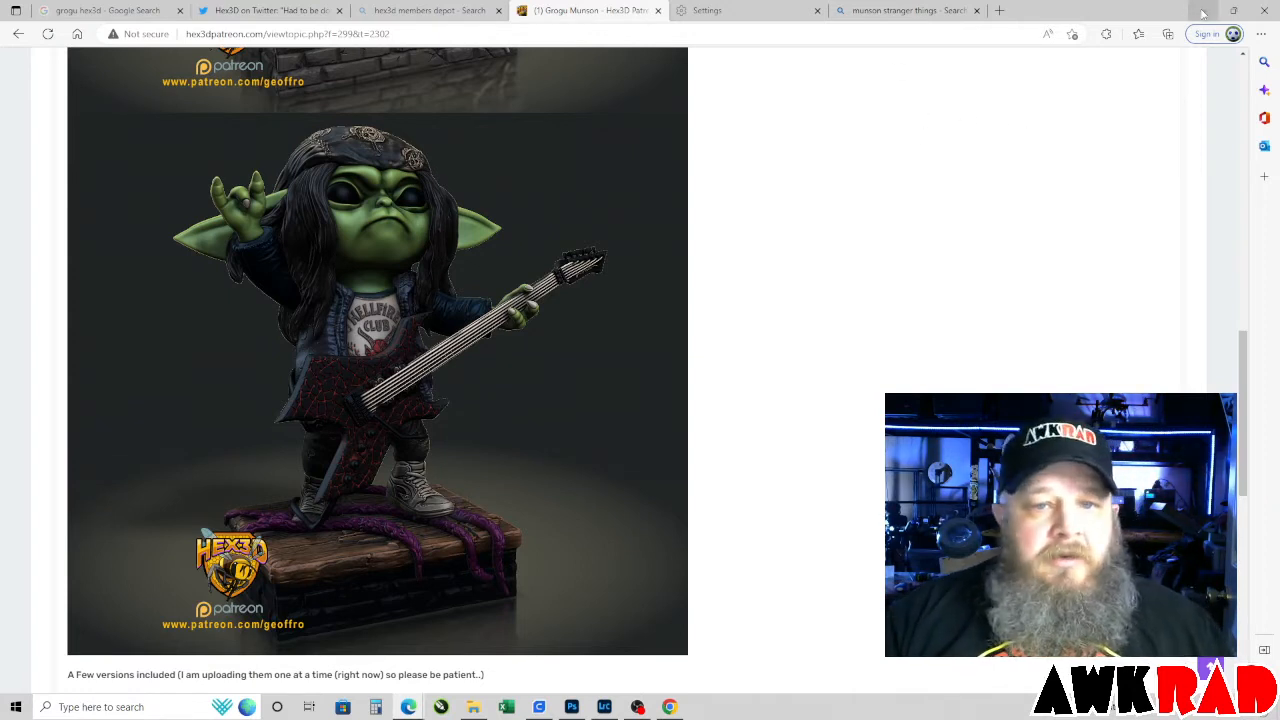
Switch to the Adobe Express window and start the Remove background quick action.
{"action": "mouse_move", "coordinate": [410, 707]}
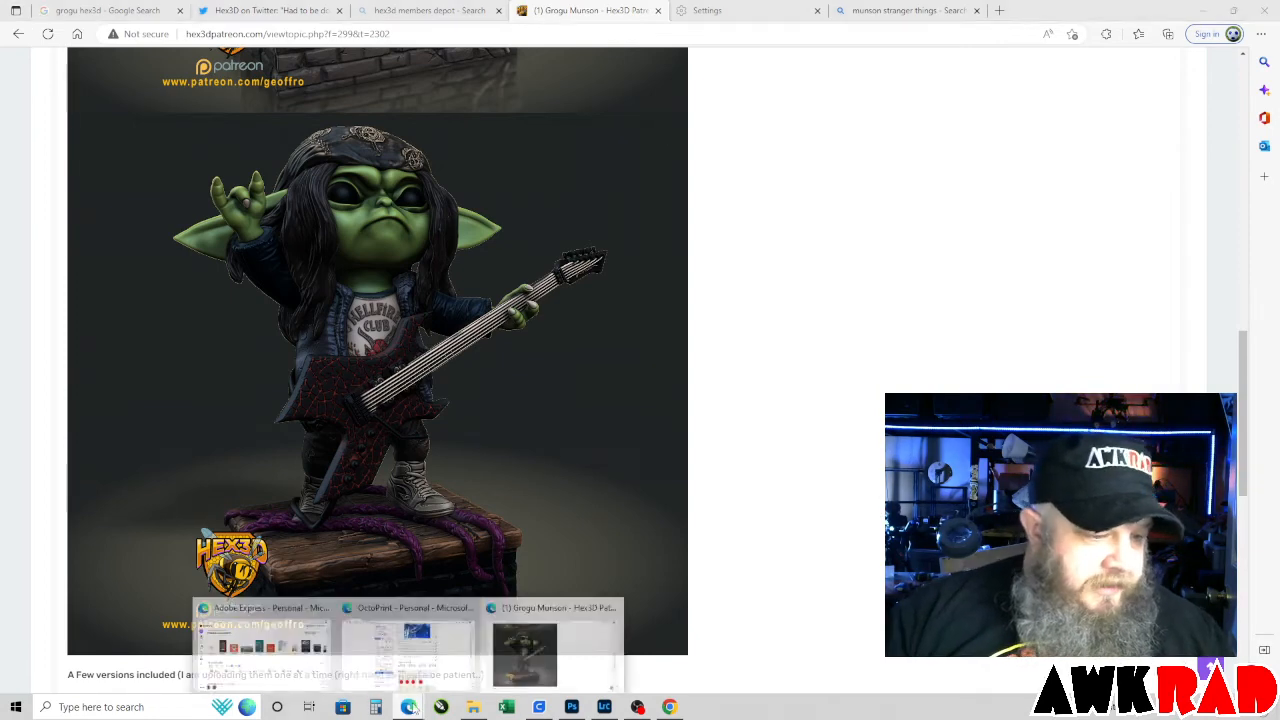
{"action": "left_click", "coordinate": [279, 613]}
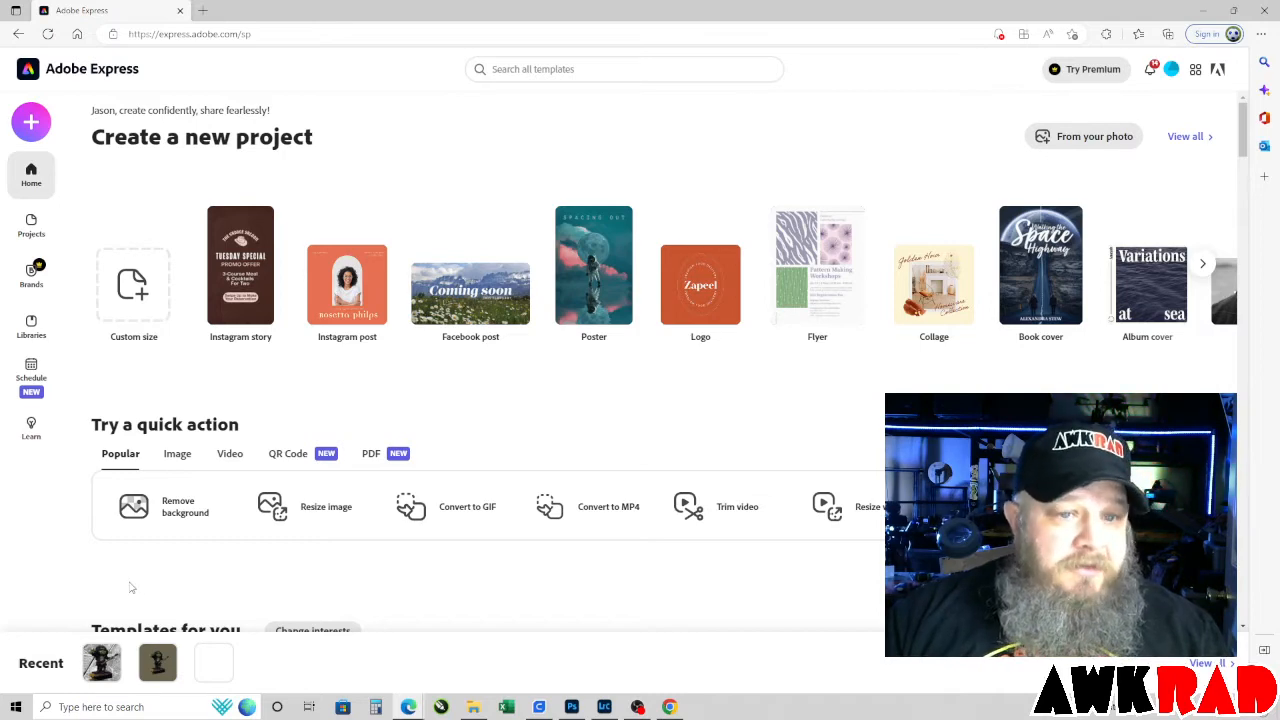
{"action": "left_click", "coordinate": [171, 514]}
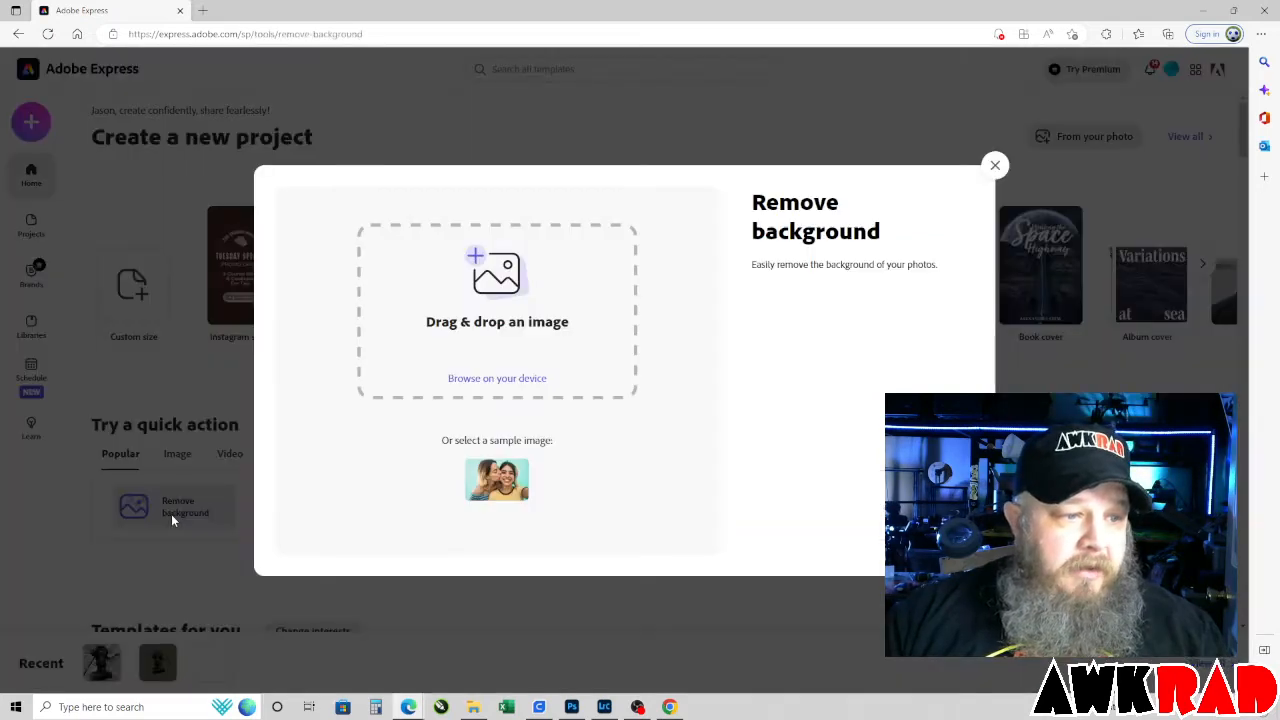
In File Explorer, find the Lithos folder on New Volume (Z:) and select the image munsed2.png.
{"action": "left_click", "coordinate": [474, 707]}
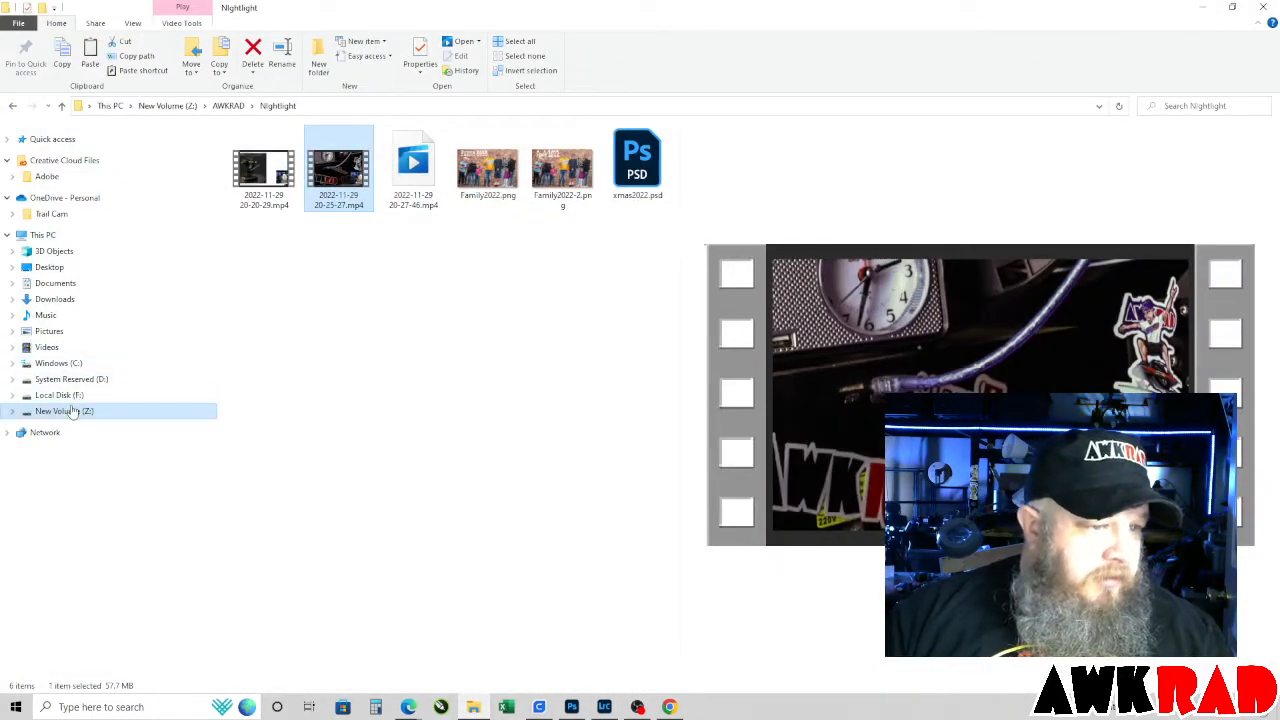
{"action": "left_click", "coordinate": [13, 105]}
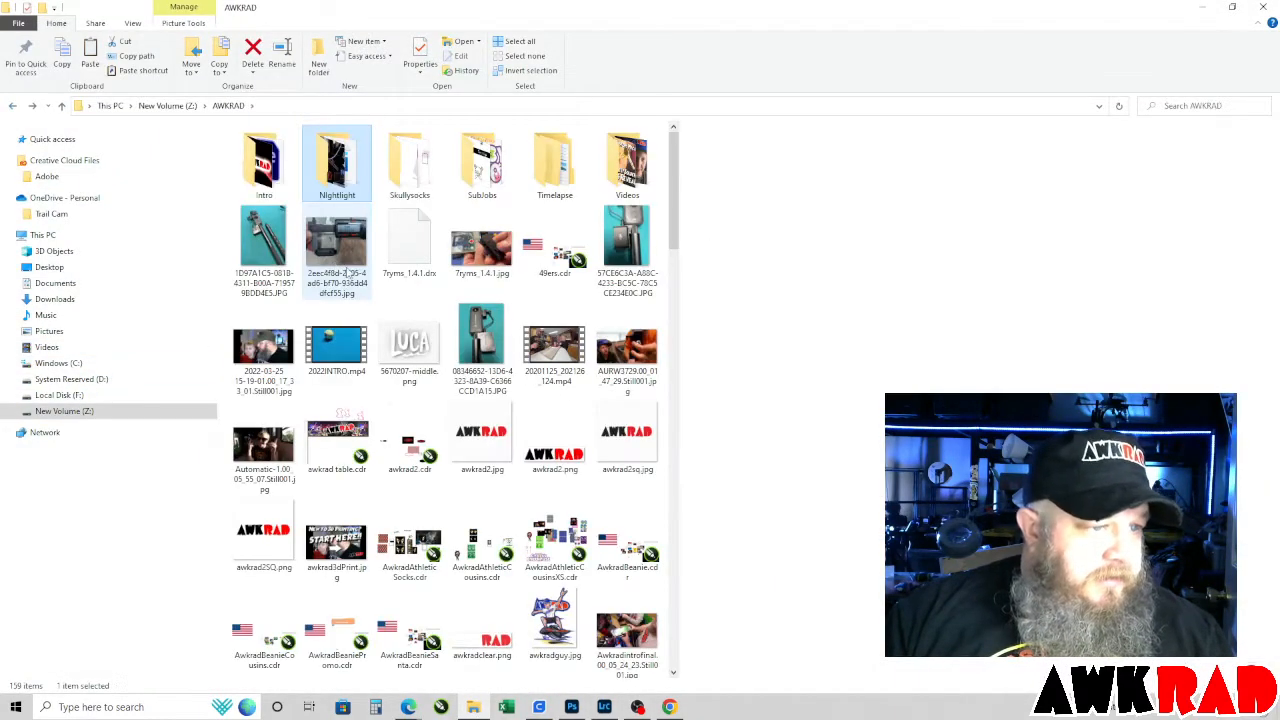
{"action": "double_click", "coordinate": [550, 170]}
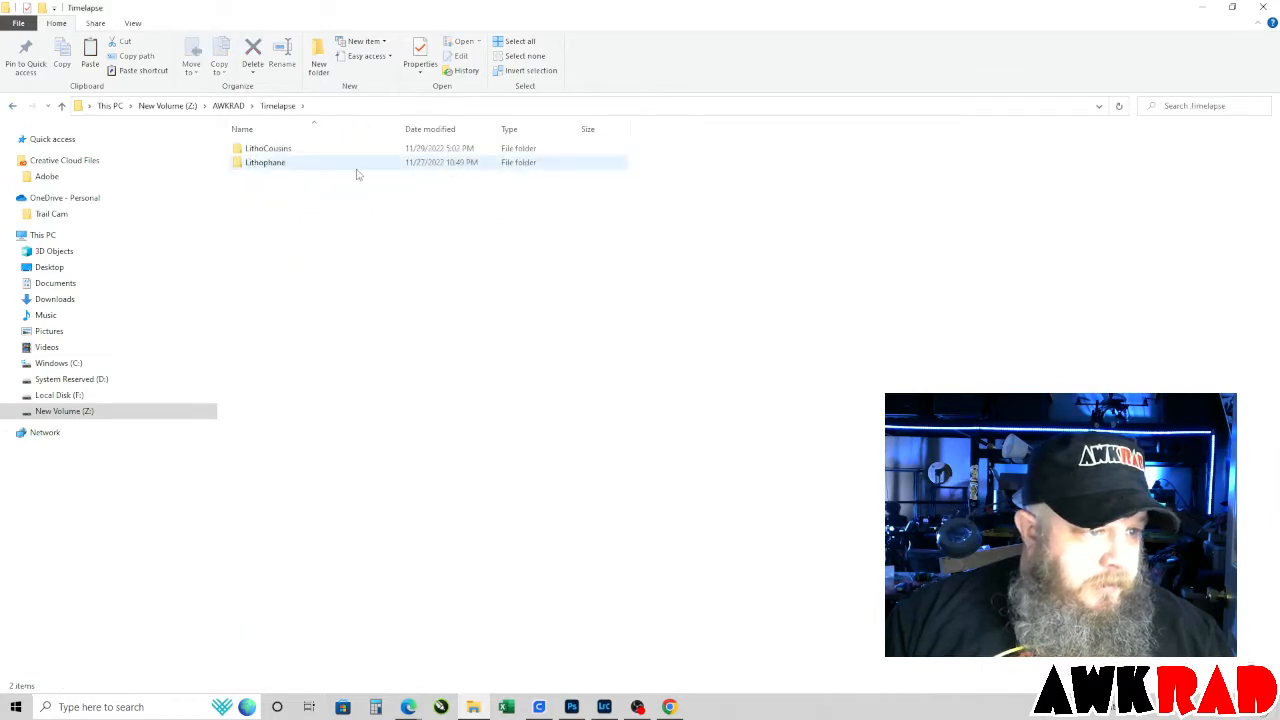
{"action": "left_click", "coordinate": [13, 106]}
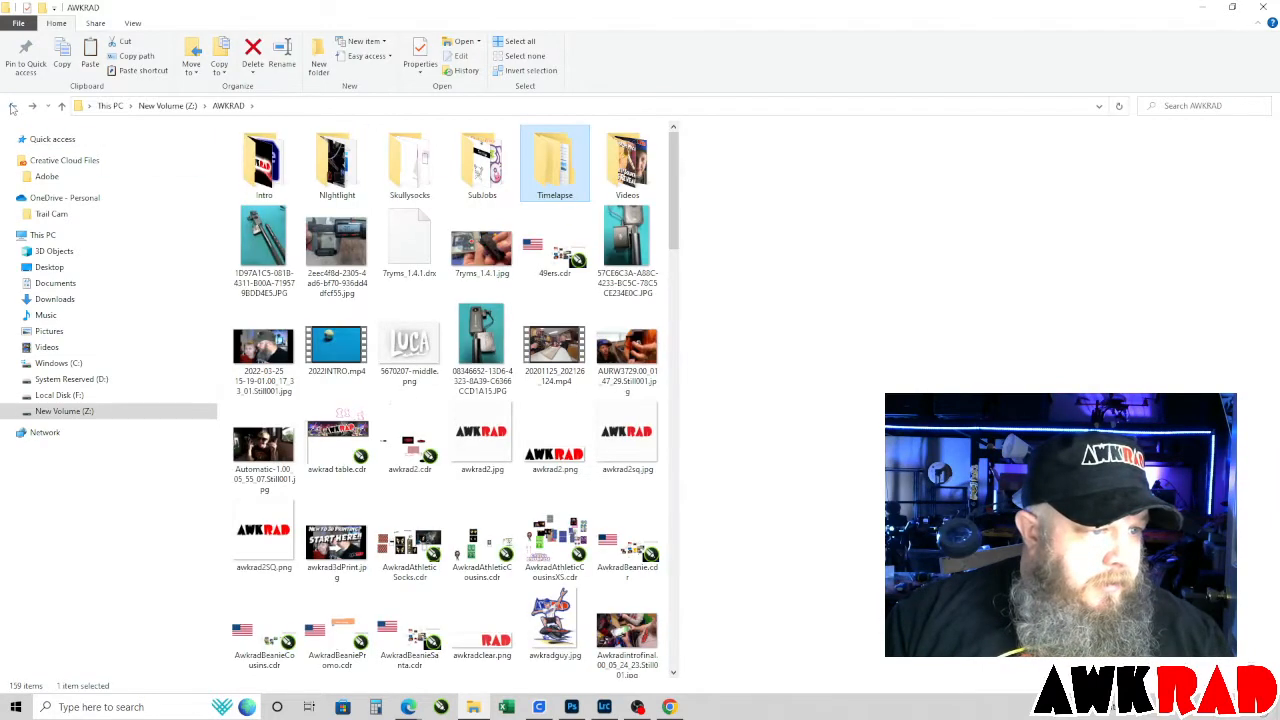
{"action": "left_click", "coordinate": [13, 106]}
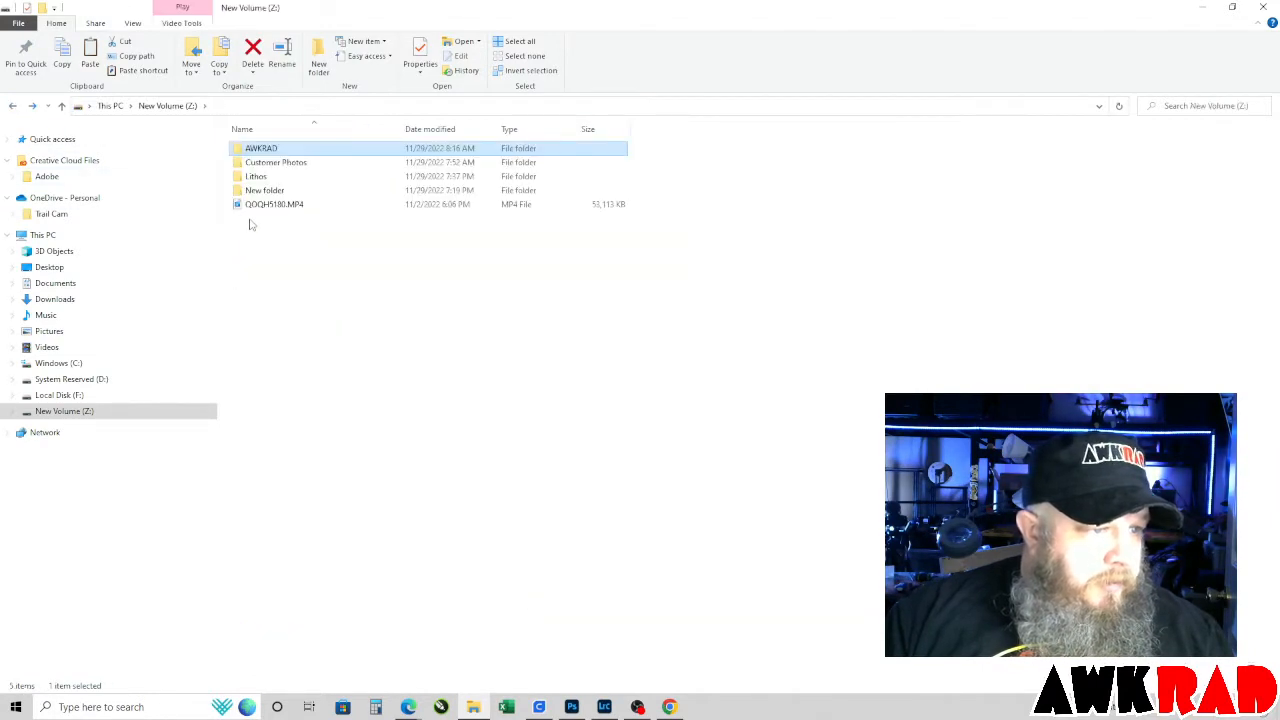
{"action": "double_click", "coordinate": [262, 178]}
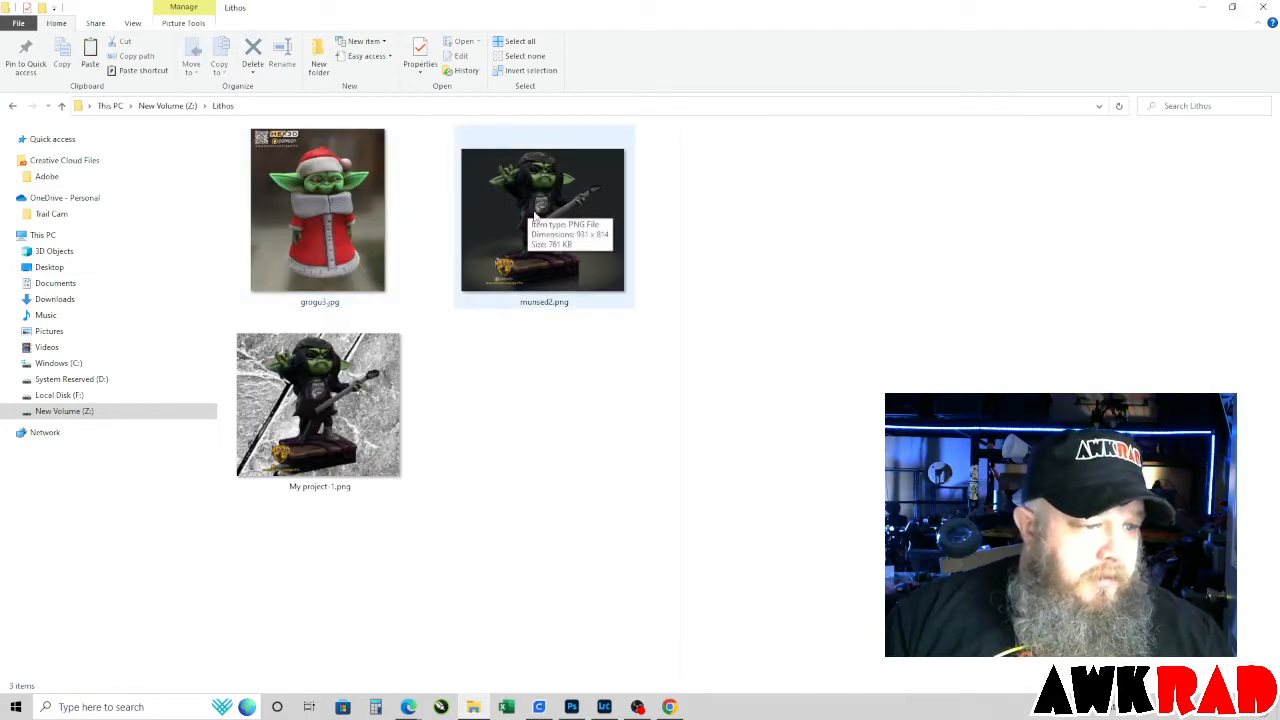
{"action": "left_click", "coordinate": [550, 212]}
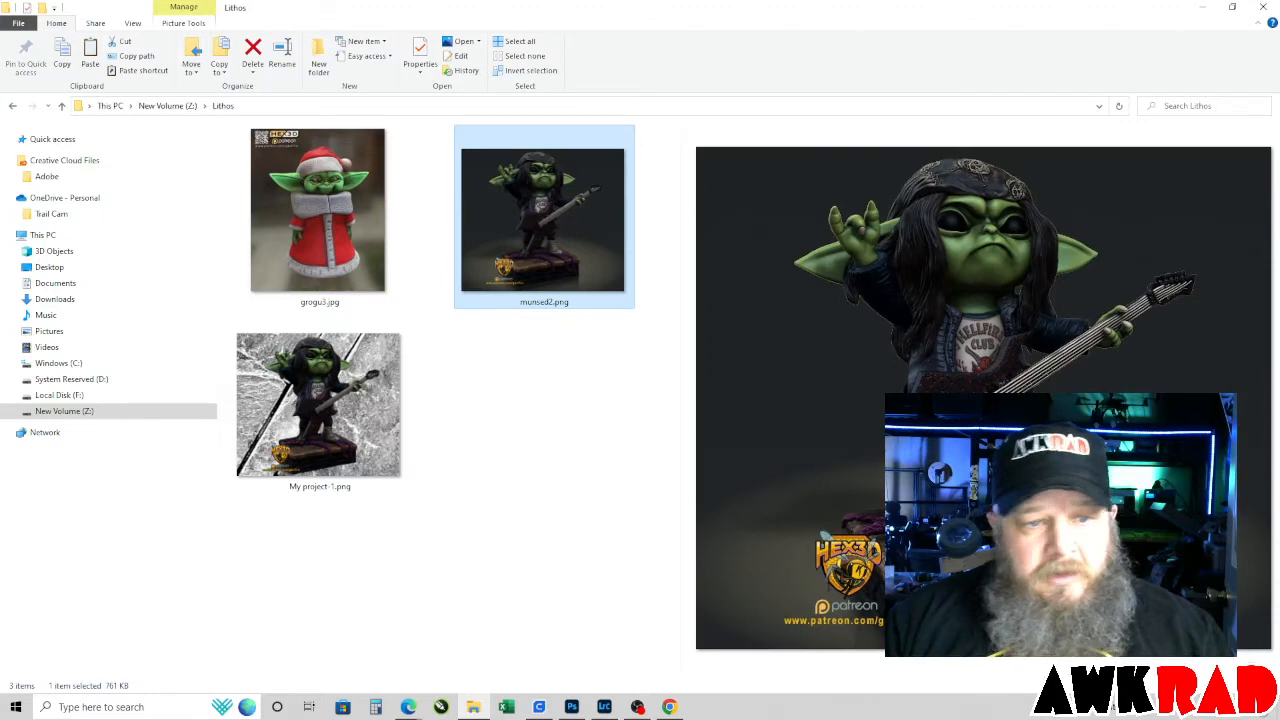
Shrink the file window so the upload area is reachable and load munsed2.png into Remove background.
{"action": "left_click", "coordinate": [1232, 11]}
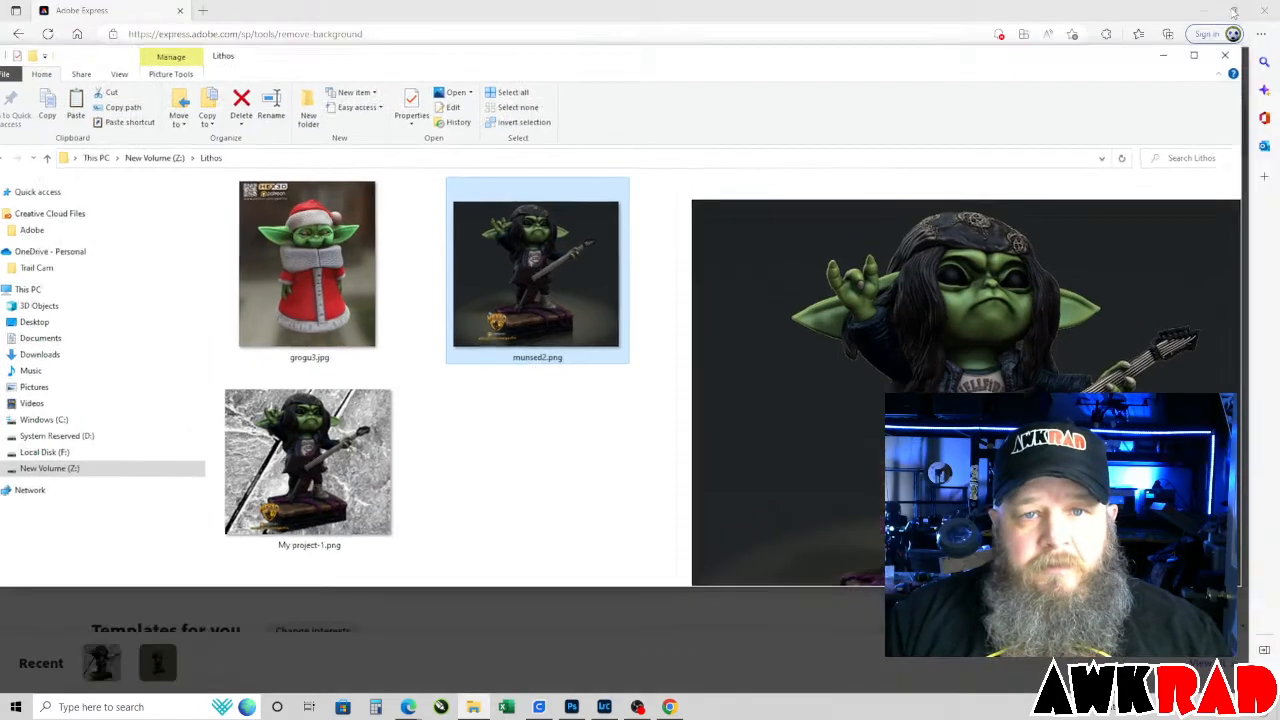
{"action": "left_click_drag", "start_coordinate": [774, 68], "coordinate": [797, 380]}
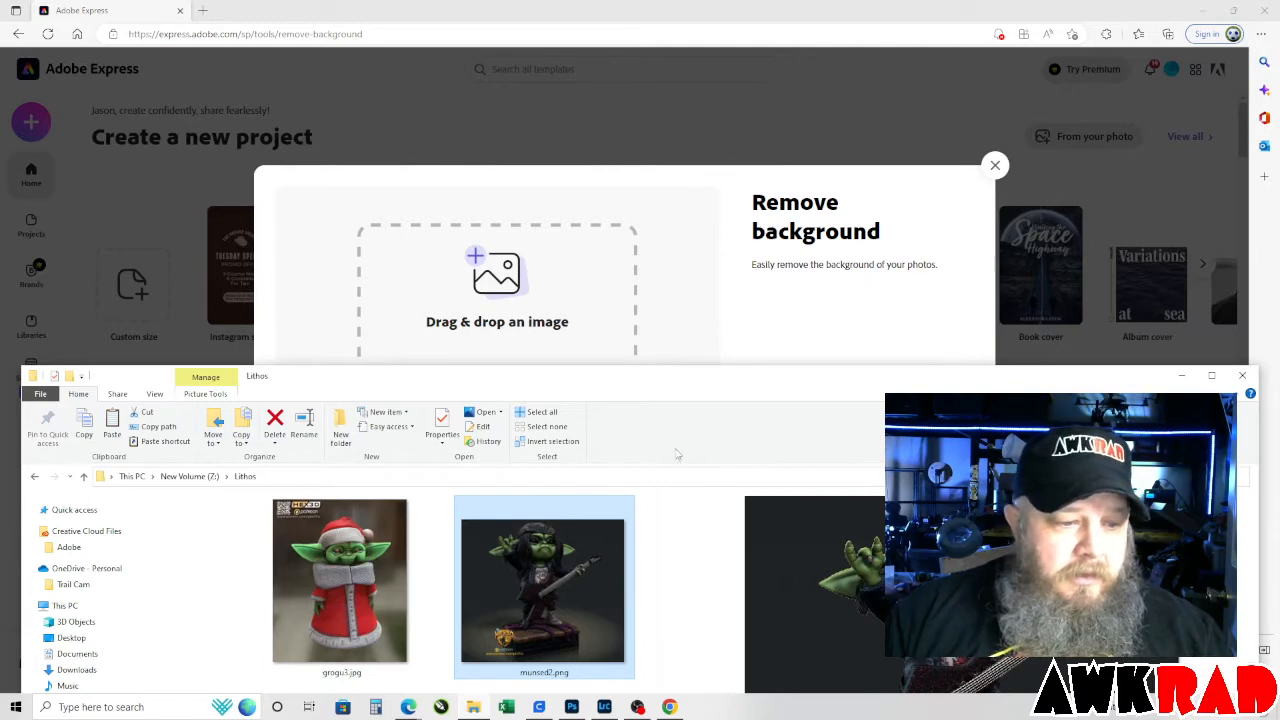
{"action": "left_click_drag", "start_coordinate": [572, 550], "coordinate": [548, 320]}
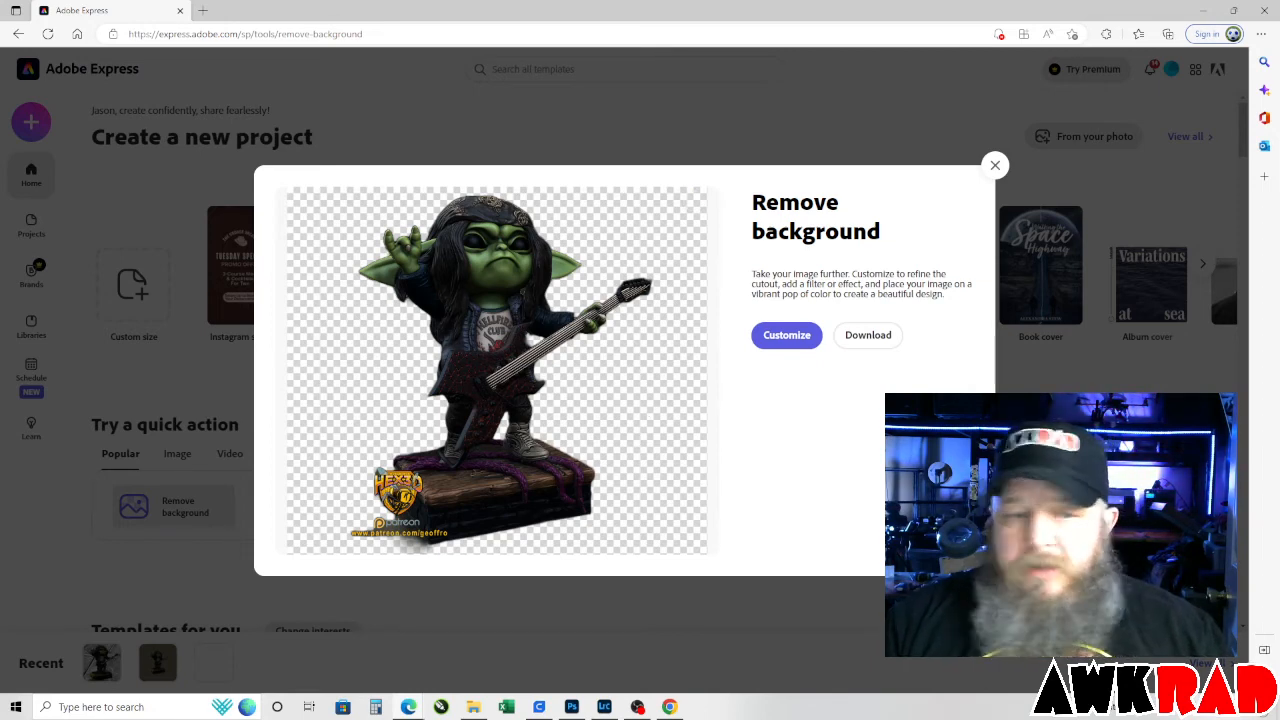
Open the cutout for customizing, enlarge the figure to nearly the full canvas height and center it.
{"action": "left_click", "coordinate": [785, 336]}
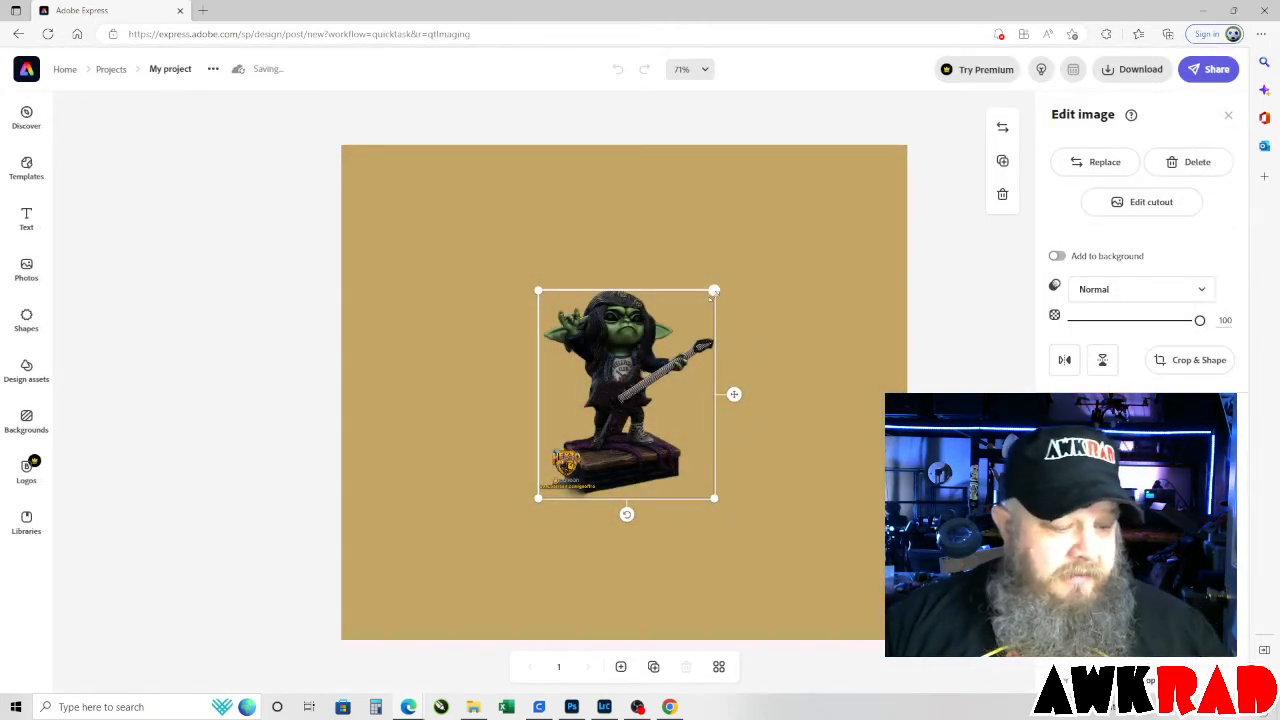
{"action": "left_click_drag", "start_coordinate": [713, 291], "coordinate": [853, 204]}
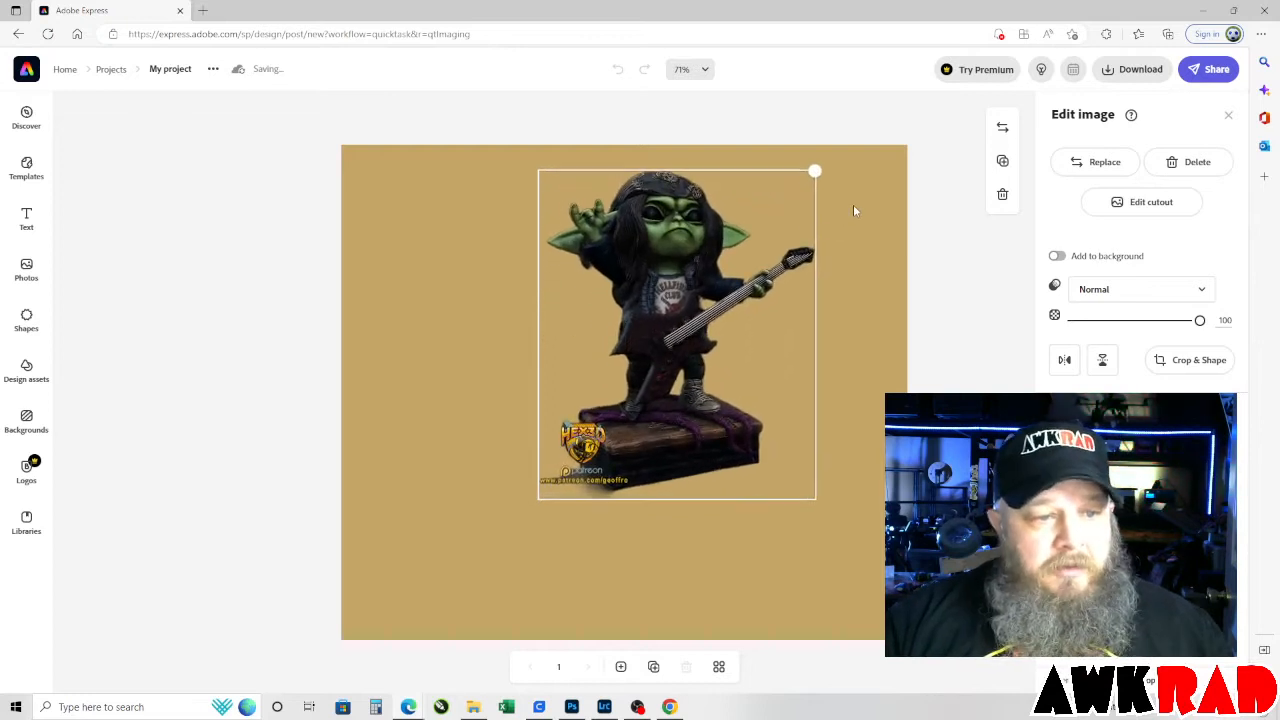
{"action": "left_click_drag", "start_coordinate": [537, 499], "coordinate": [388, 597]}
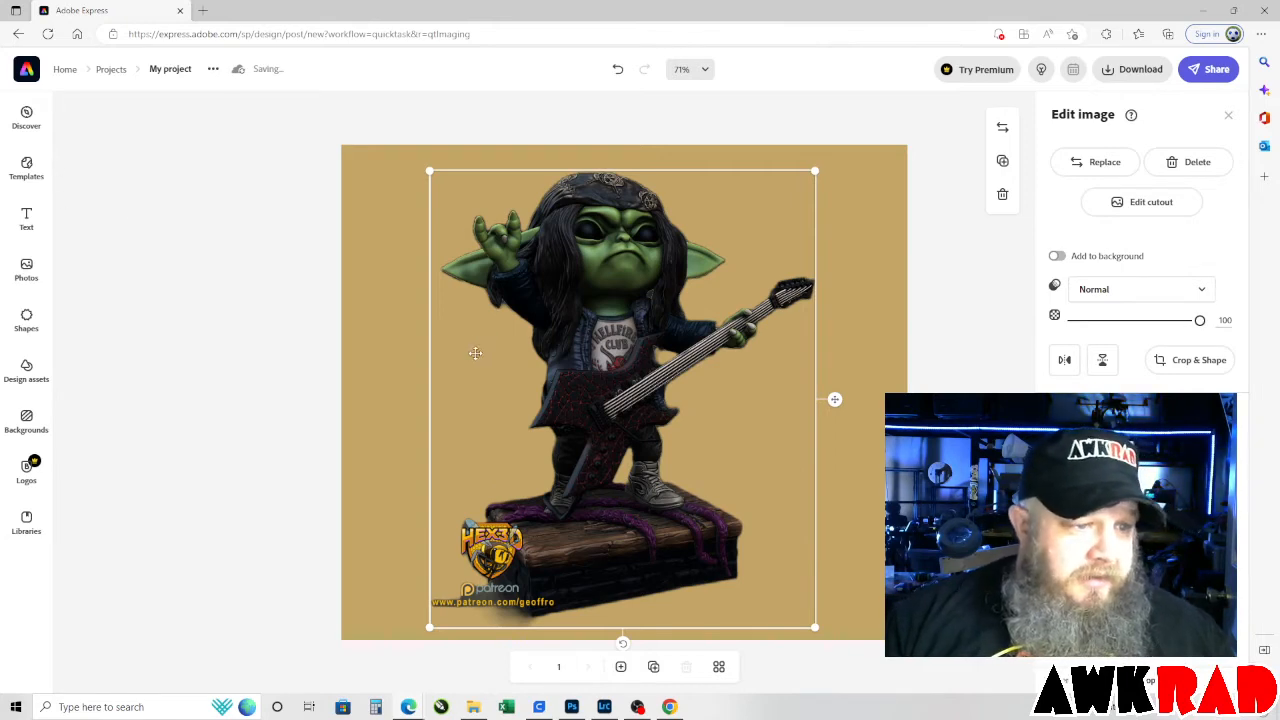
{"action": "mouse_move", "coordinate": [430, 172]}
{"action": "left_mouse_down"}
{"action": "mouse_move", "coordinate": [414, 153]}
{"action": "mouse_move", "coordinate": [426, 166]}
{"action": "left_mouse_up"}
{"action": "left_click_drag", "start_coordinate": [603, 302], "coordinate": [615, 296]}
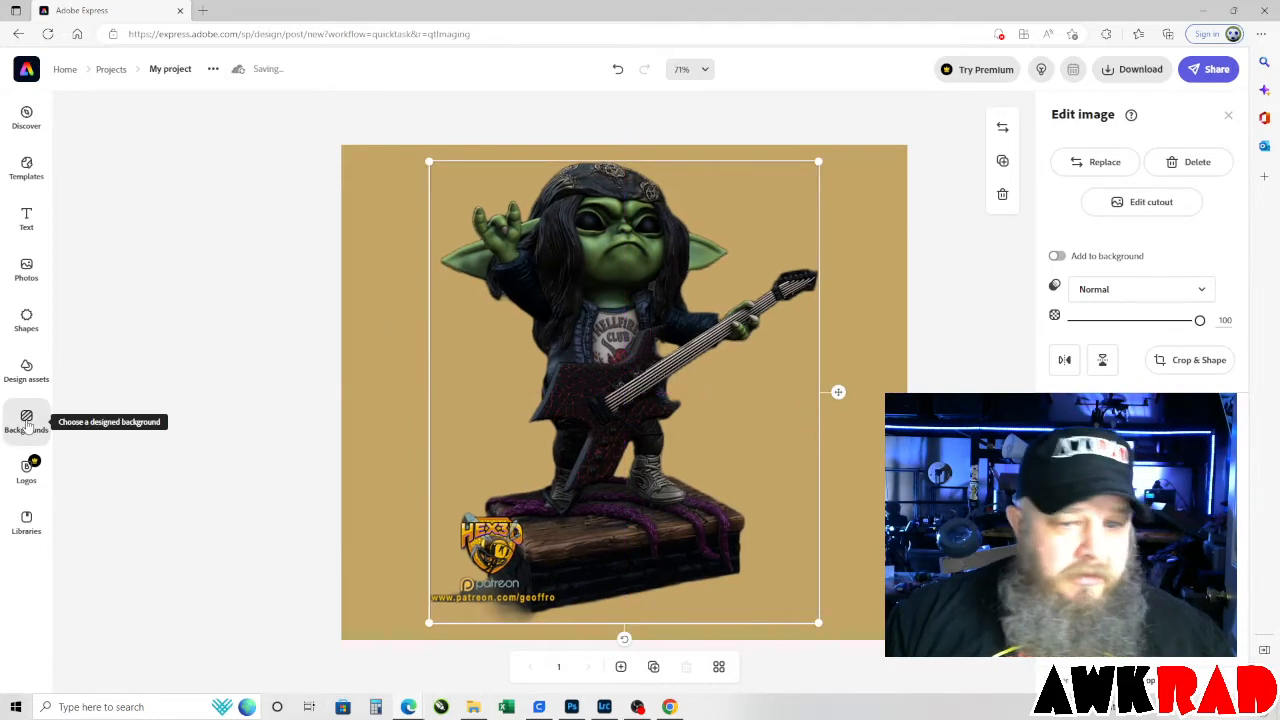
Apply the brown wood-grain image from the Photorealistic backgrounds behind the figure.
{"action": "left_click", "coordinate": [27, 422]}
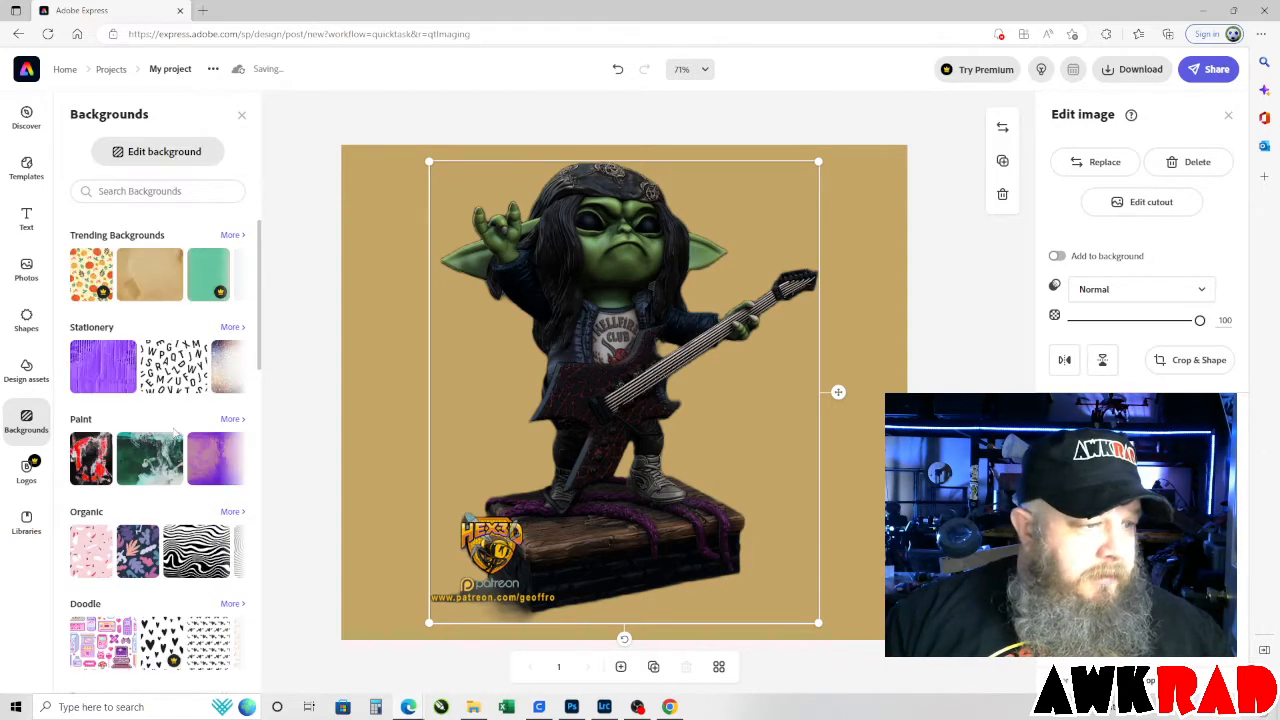
{"action": "scroll", "coordinate": [174, 435], "scroll_direction": "down", "scroll_amount": 3}
{"action": "scroll", "coordinate": [175, 432], "scroll_direction": "down", "scroll_amount": 5}
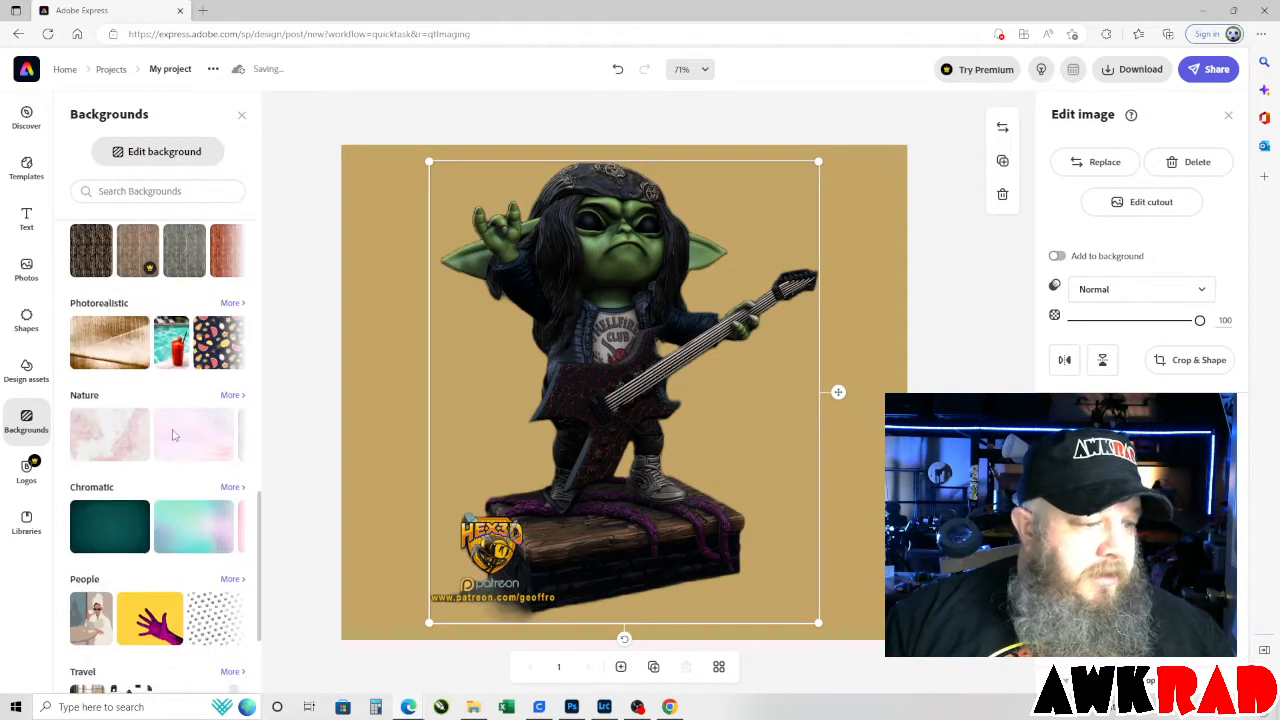
{"action": "scroll", "coordinate": [118, 463], "scroll_direction": "up", "scroll_amount": 3}
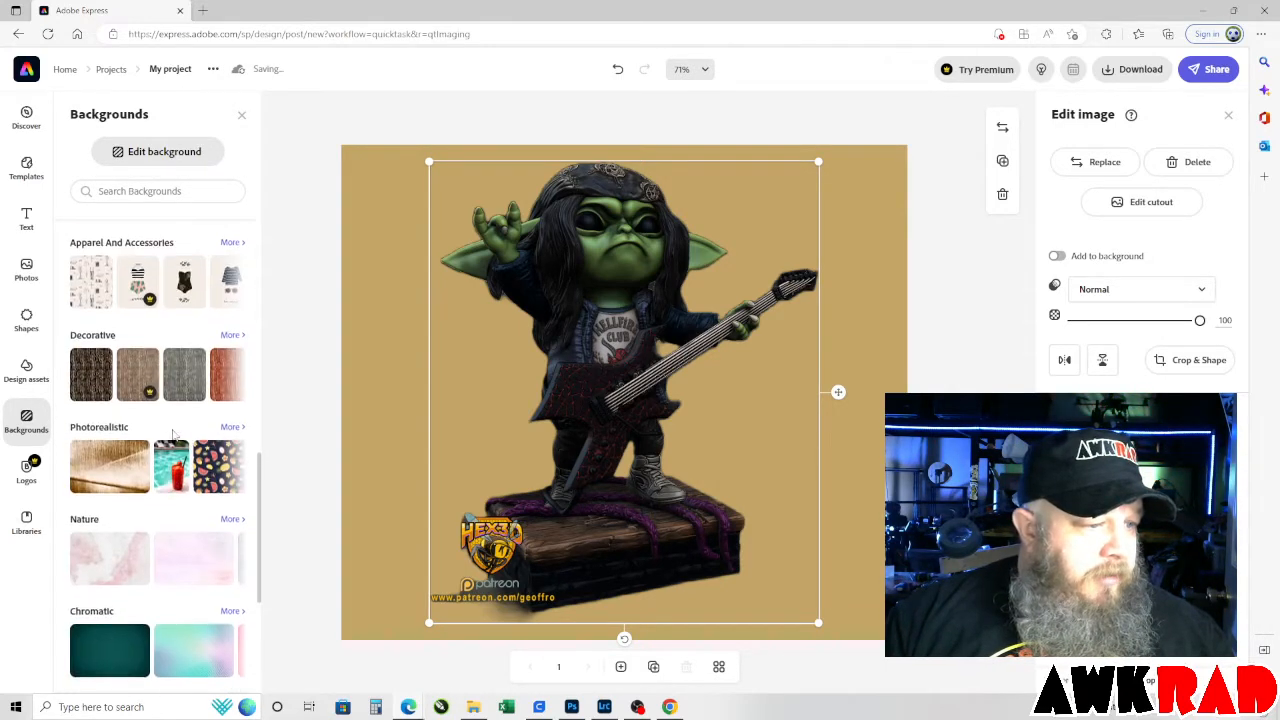
{"action": "left_click", "coordinate": [118, 463]}
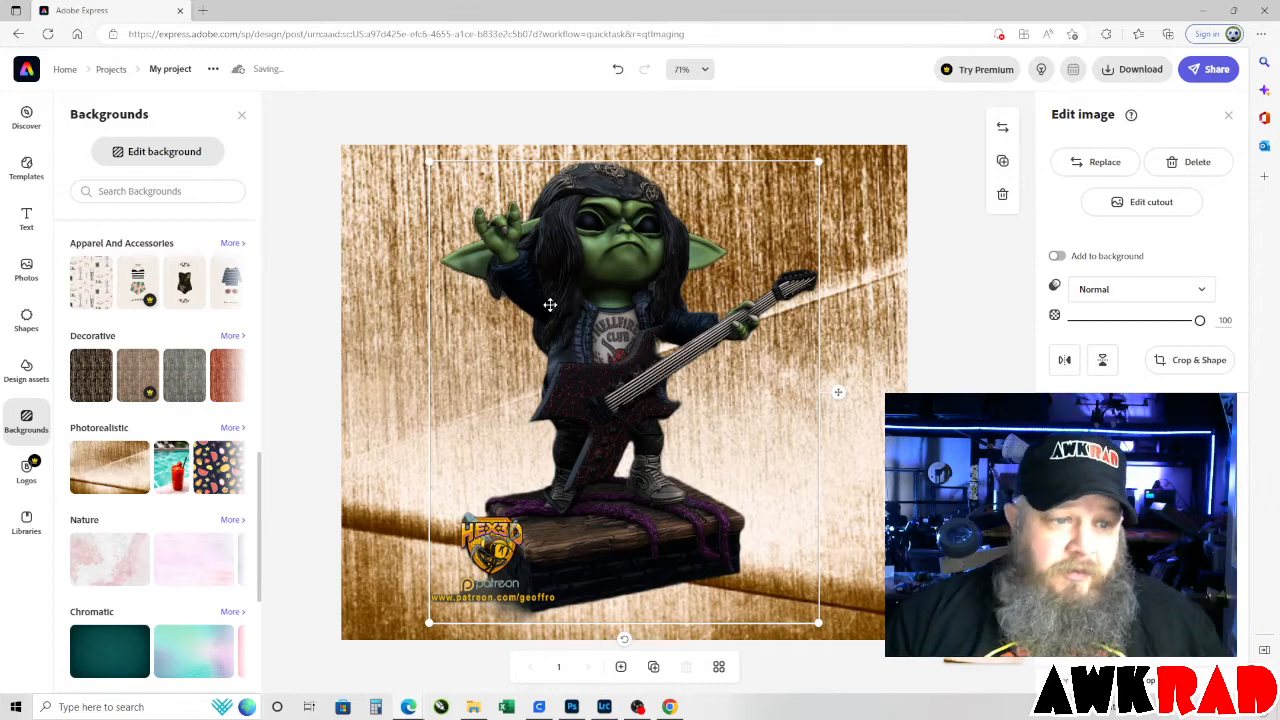
Search the backgrounds for "bricks" and look through the results for a suitable grey stone wall.
{"action": "scroll", "coordinate": [185, 400], "scroll_direction": "down", "scroll_amount": 3}
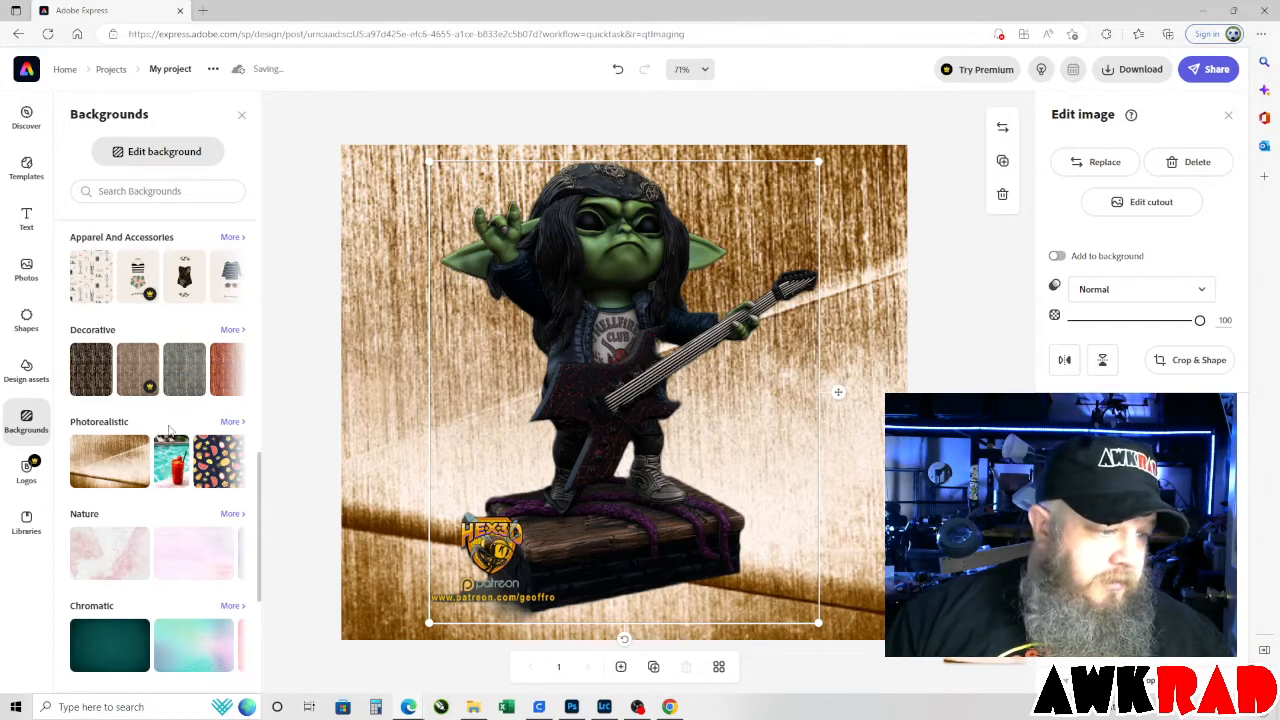
{"action": "scroll", "coordinate": [170, 430], "scroll_direction": "up", "scroll_amount": 6}
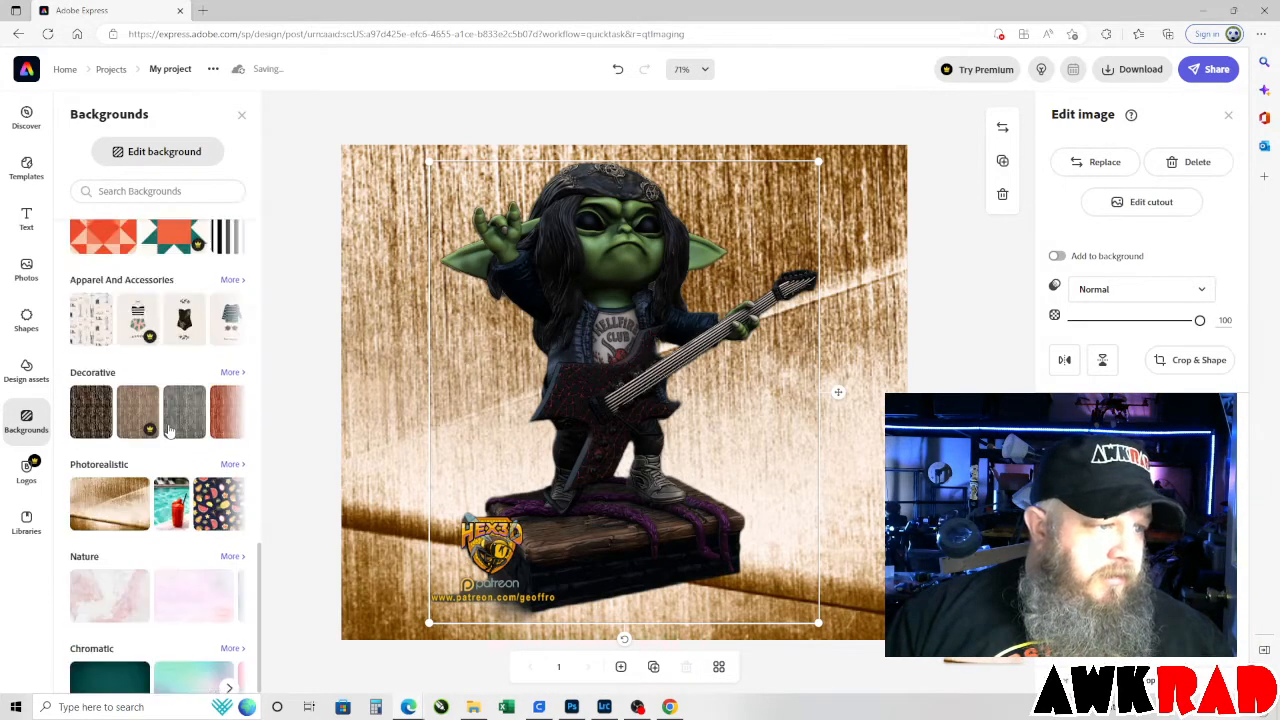
{"action": "left_click", "coordinate": [167, 191]}
{"action": "type", "text": "bri"}
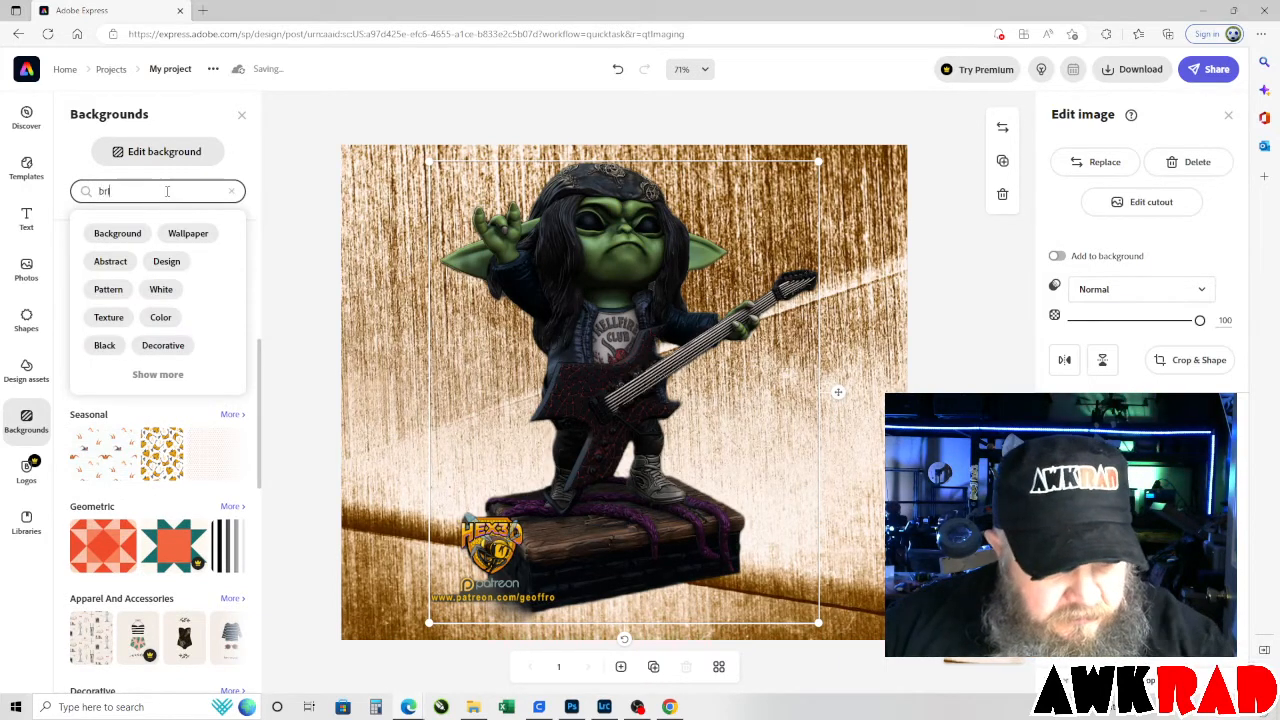
{"action": "type", "text": "cks"}
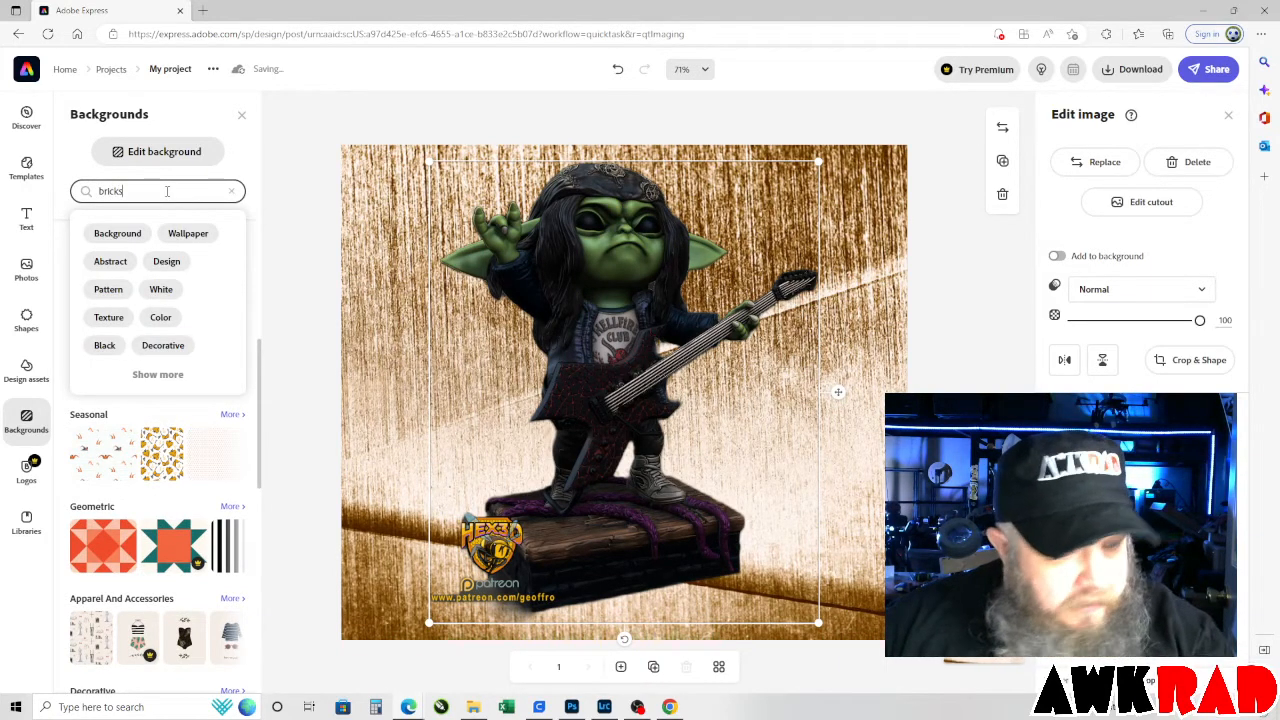
{"action": "key", "text": "Return"}
{"action": "scroll", "coordinate": [155, 425], "scroll_direction": "down", "scroll_amount": 3}
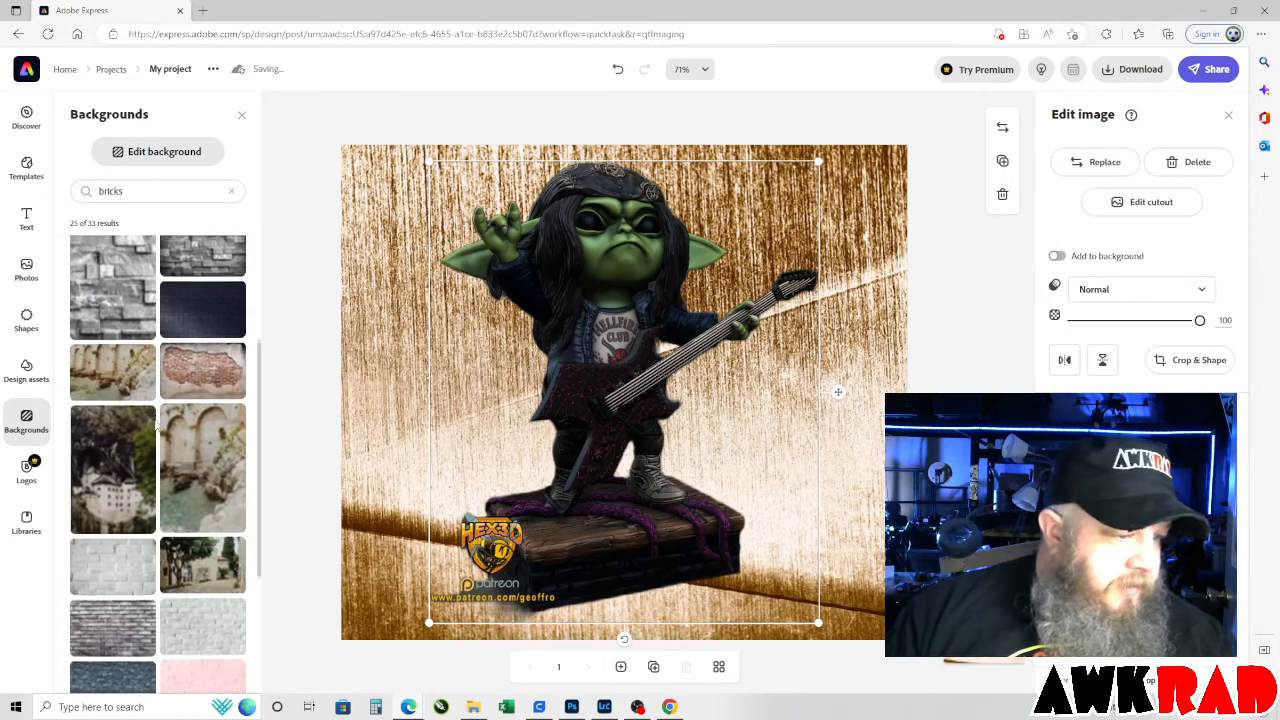
{"action": "scroll", "coordinate": [155, 425], "scroll_direction": "down", "scroll_amount": 10}
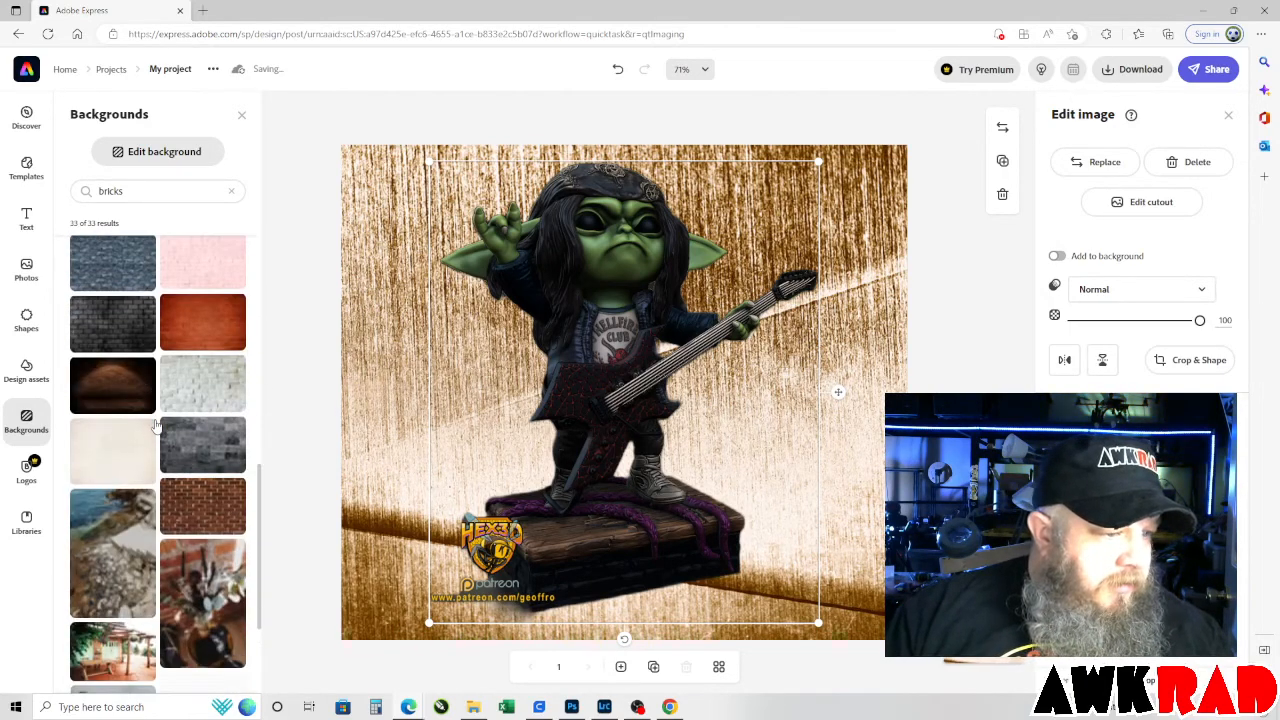
Try to replace the background with the dark grey stone block image, and undo the replacement.
{"action": "left_click", "coordinate": [203, 283]}
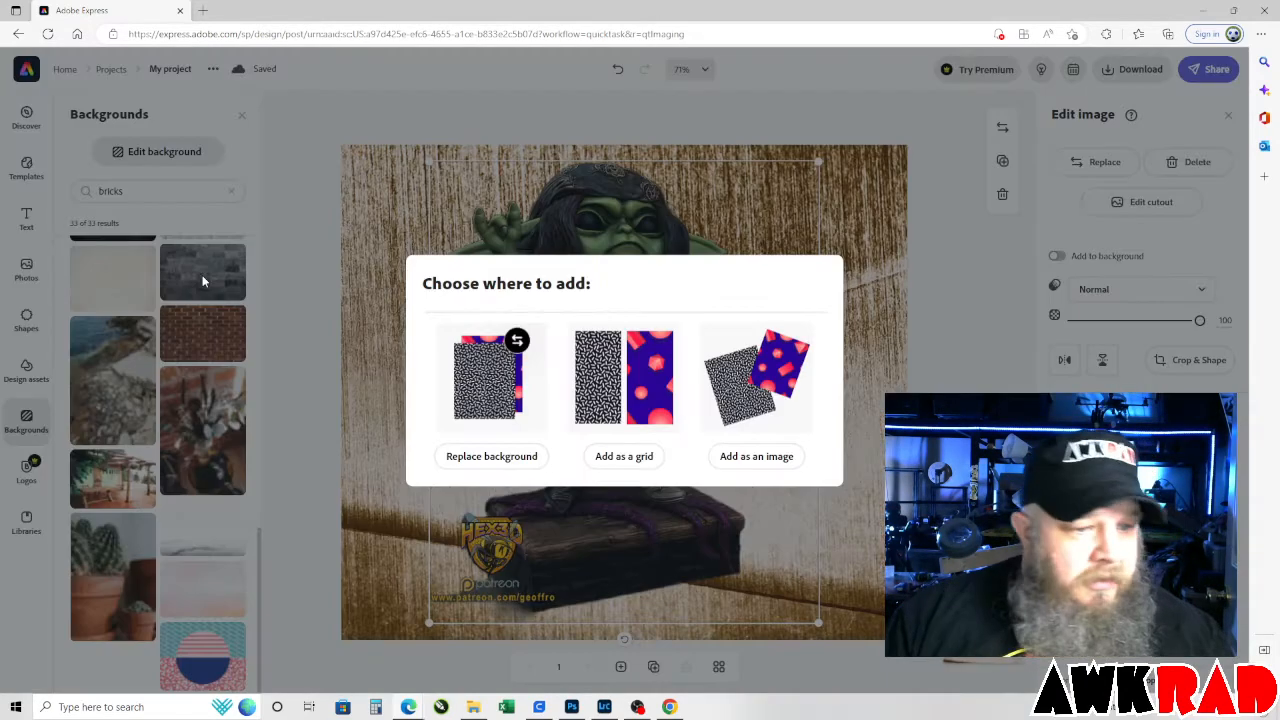
{"action": "left_click", "coordinate": [480, 458]}
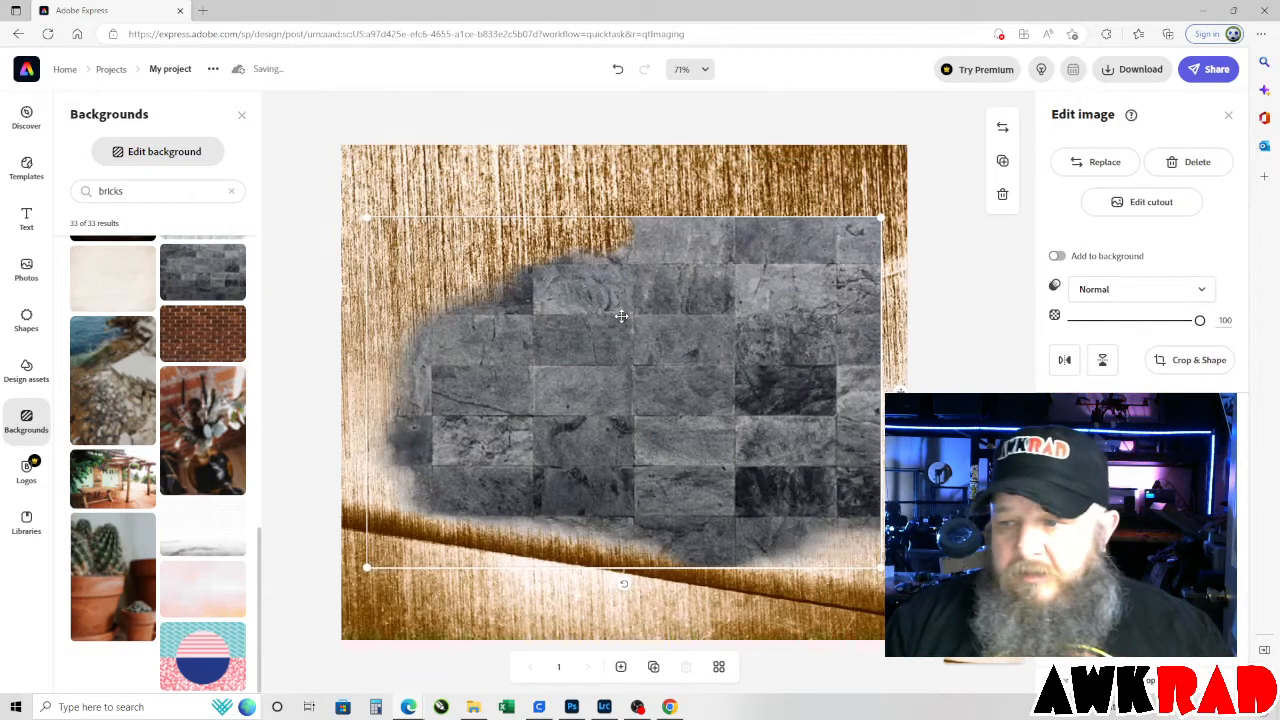
{"action": "key", "text": "ctrl+z"}
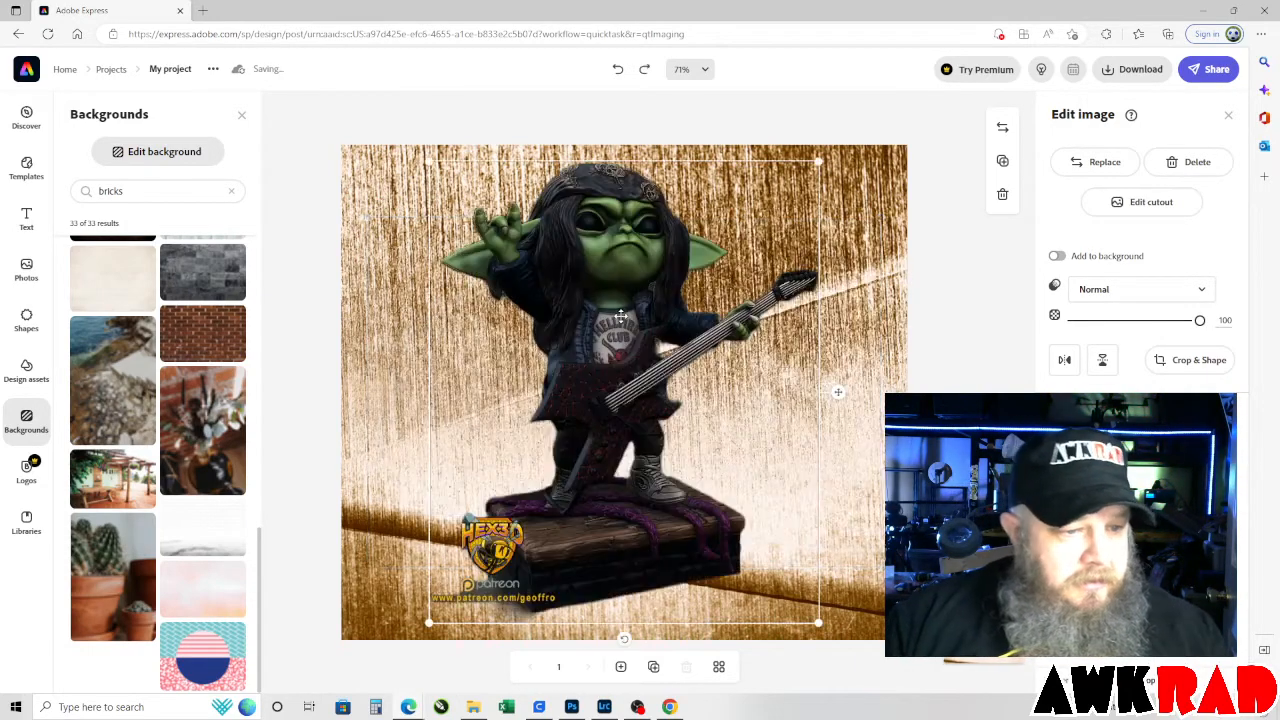
Replace the background with the dark grey stone block image, setting its scale to 15 and rotation to 5.
{"action": "left_click", "coordinate": [208, 285]}
{"action": "left_click", "coordinate": [510, 454]}
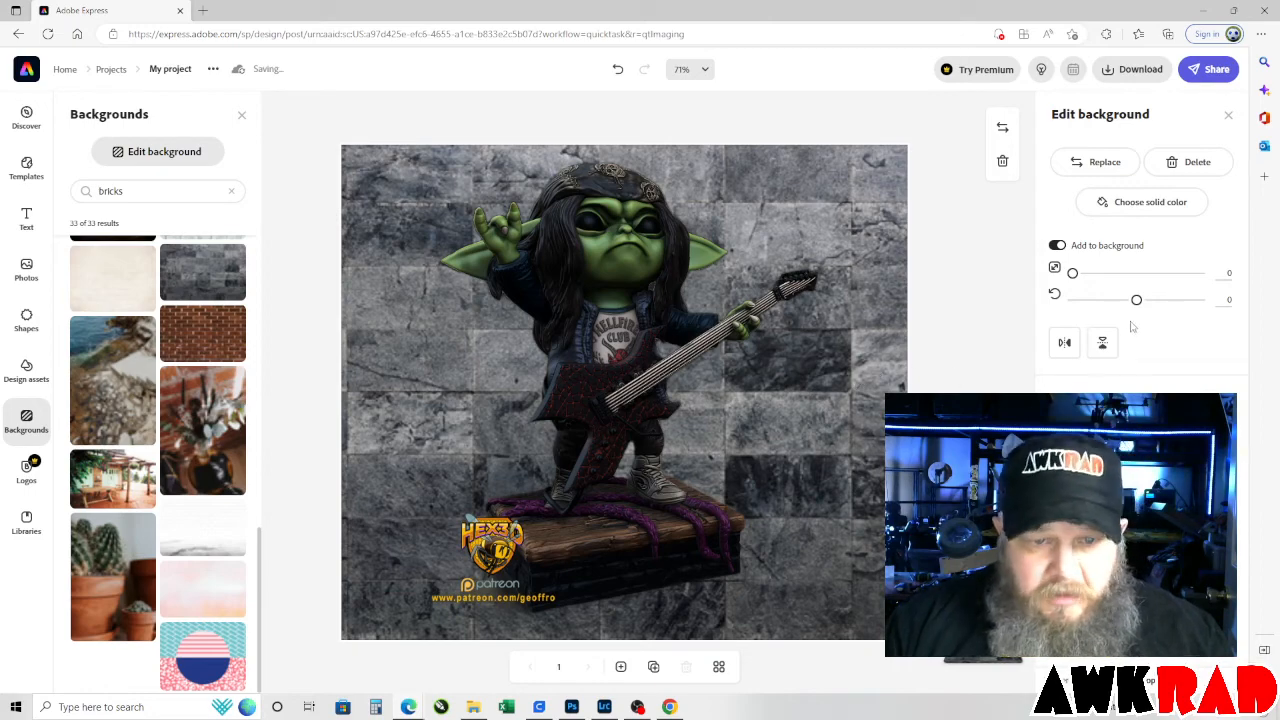
{"action": "mouse_move", "coordinate": [1138, 300]}
{"action": "left_mouse_down"}
{"action": "mouse_move", "coordinate": [1151, 300]}
{"action": "mouse_move", "coordinate": [1088, 284]}
{"action": "mouse_move", "coordinate": [1156, 303]}
{"action": "mouse_move", "coordinate": [1137, 303]}
{"action": "left_mouse_up"}
{"action": "left_click", "coordinate": [1079, 273]}
Replace the background with the grey stacked stone block image from the bricks results, setting its rotation to 30 and scale to 19.
{"action": "scroll", "coordinate": [240, 428], "scroll_direction": "up", "scroll_amount": 5}
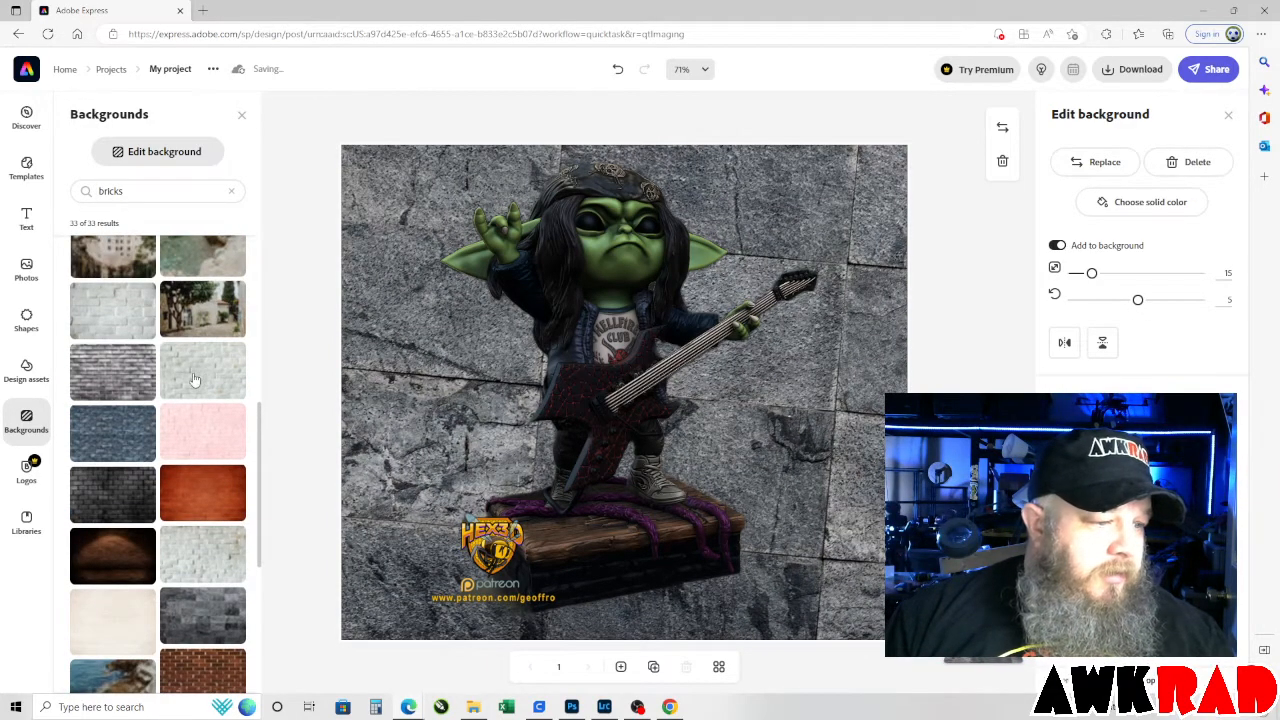
{"action": "scroll", "coordinate": [195, 378], "scroll_direction": "up", "scroll_amount": 2}
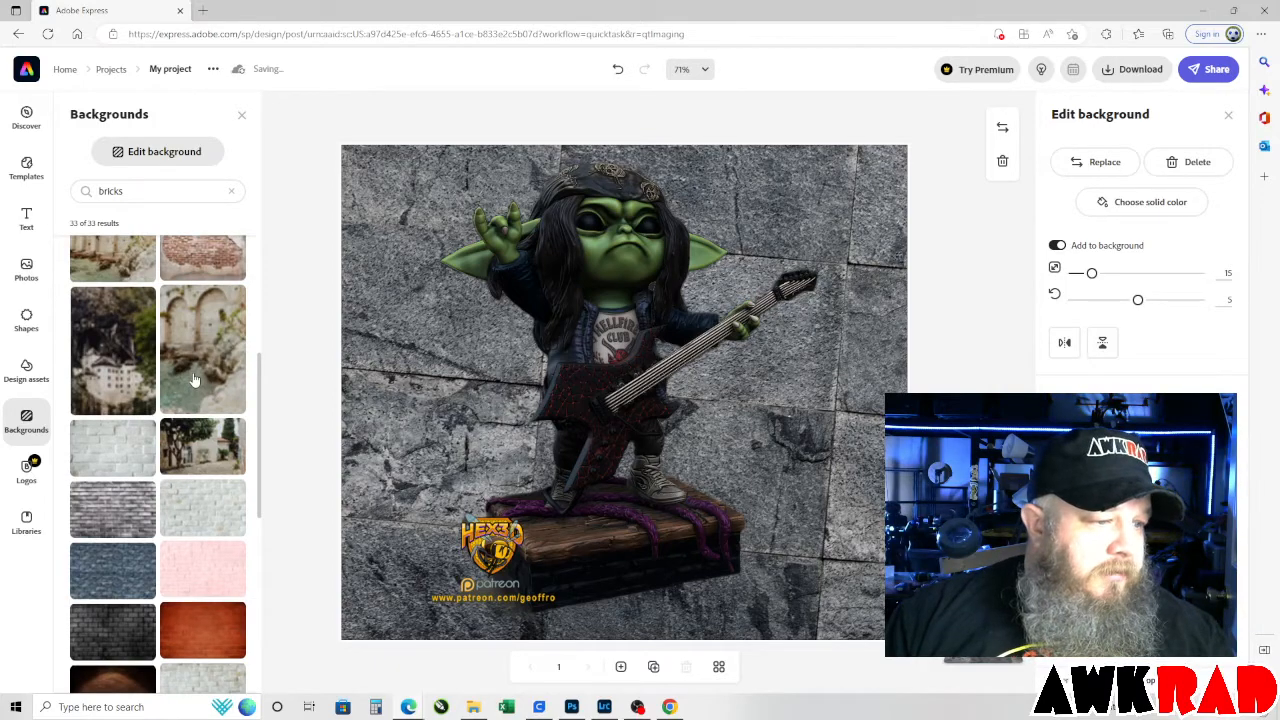
{"action": "scroll", "coordinate": [195, 378], "scroll_direction": "up", "scroll_amount": 4}
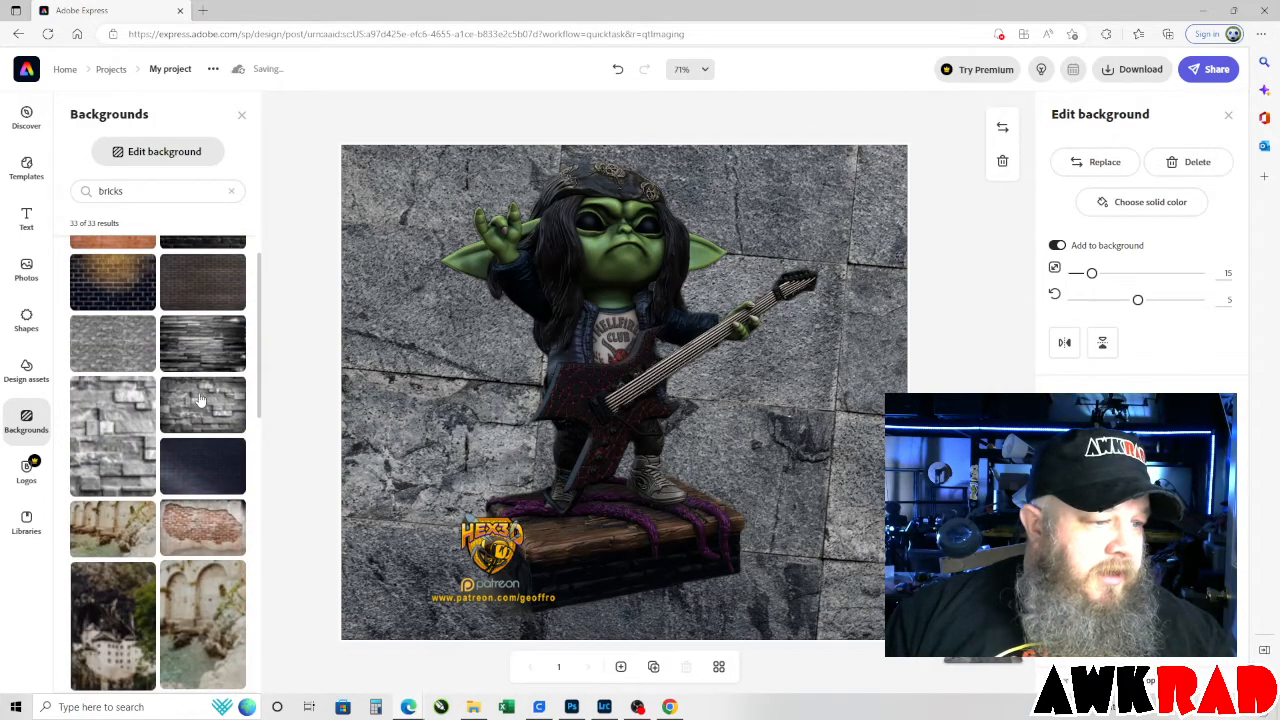
{"action": "left_click", "coordinate": [200, 403]}
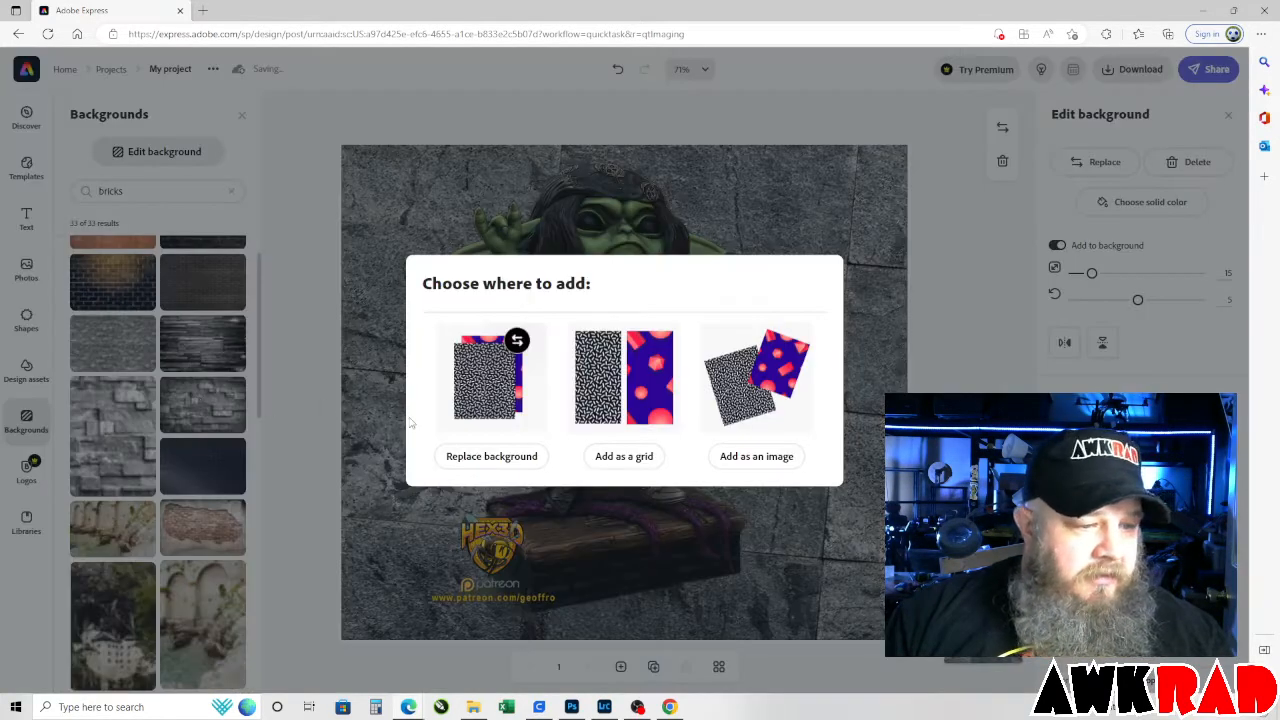
{"action": "left_click", "coordinate": [465, 455]}
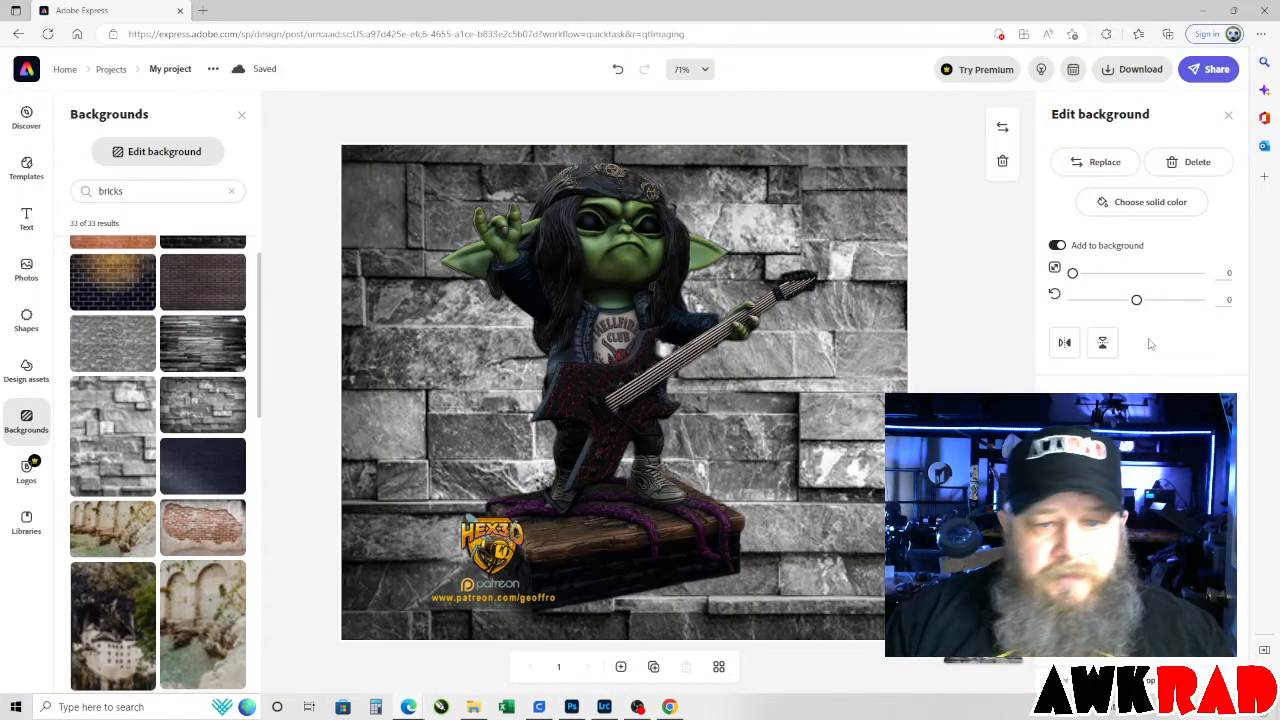
{"action": "left_click_drag", "start_coordinate": [1136, 300], "coordinate": [1148, 300]}
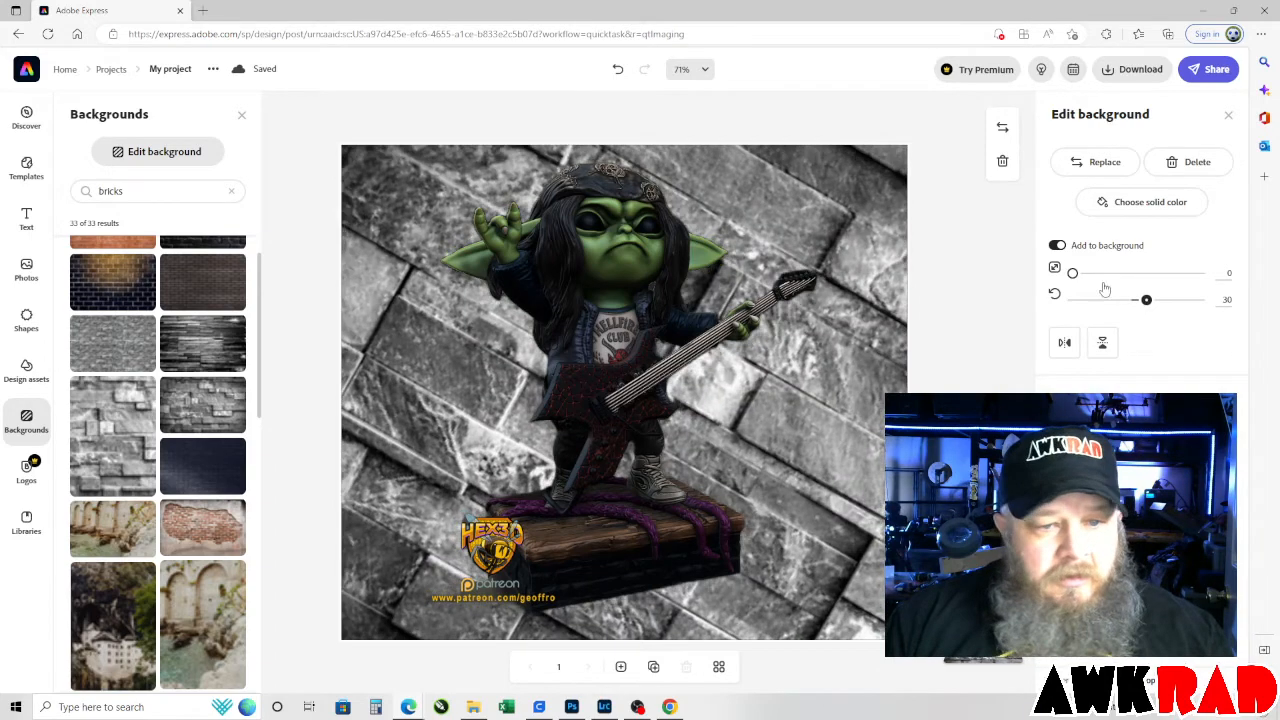
{"action": "left_click_drag", "start_coordinate": [1073, 274], "coordinate": [1097, 275]}
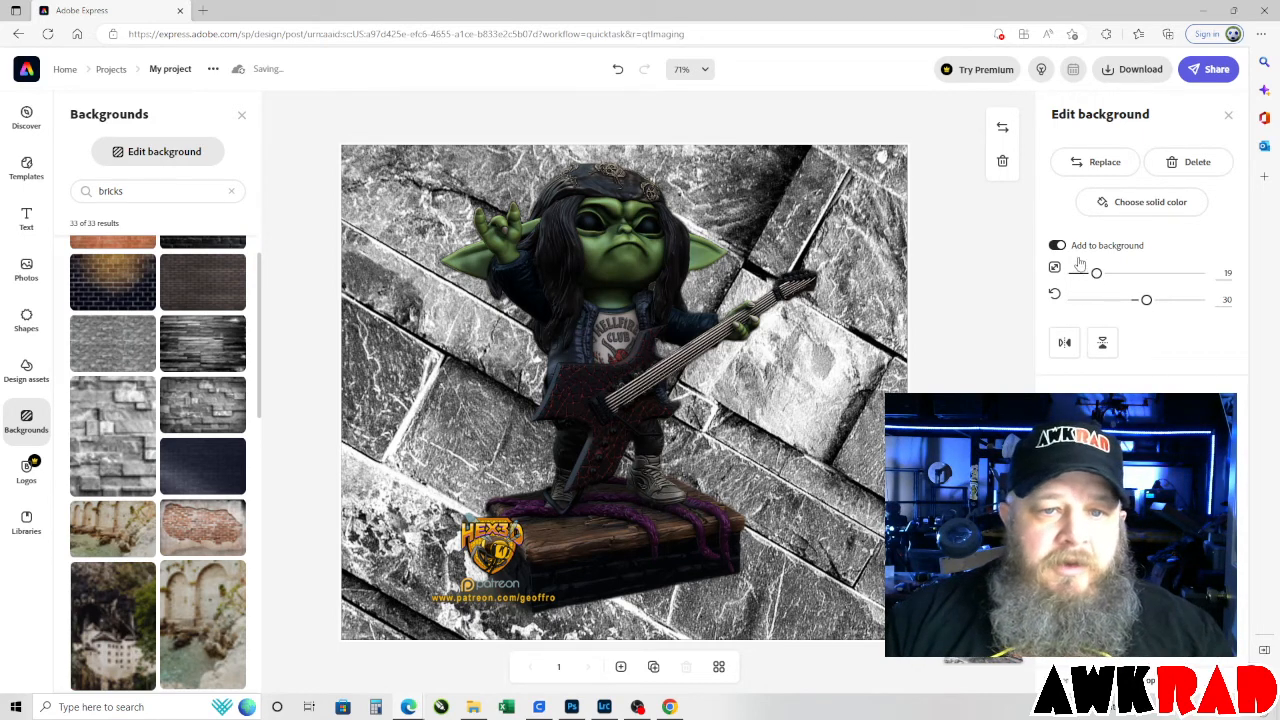
Download the finished design as a PNG and switch to the ITSLitho lithophane maker in Chrome.
{"action": "left_click", "coordinate": [1133, 69]}
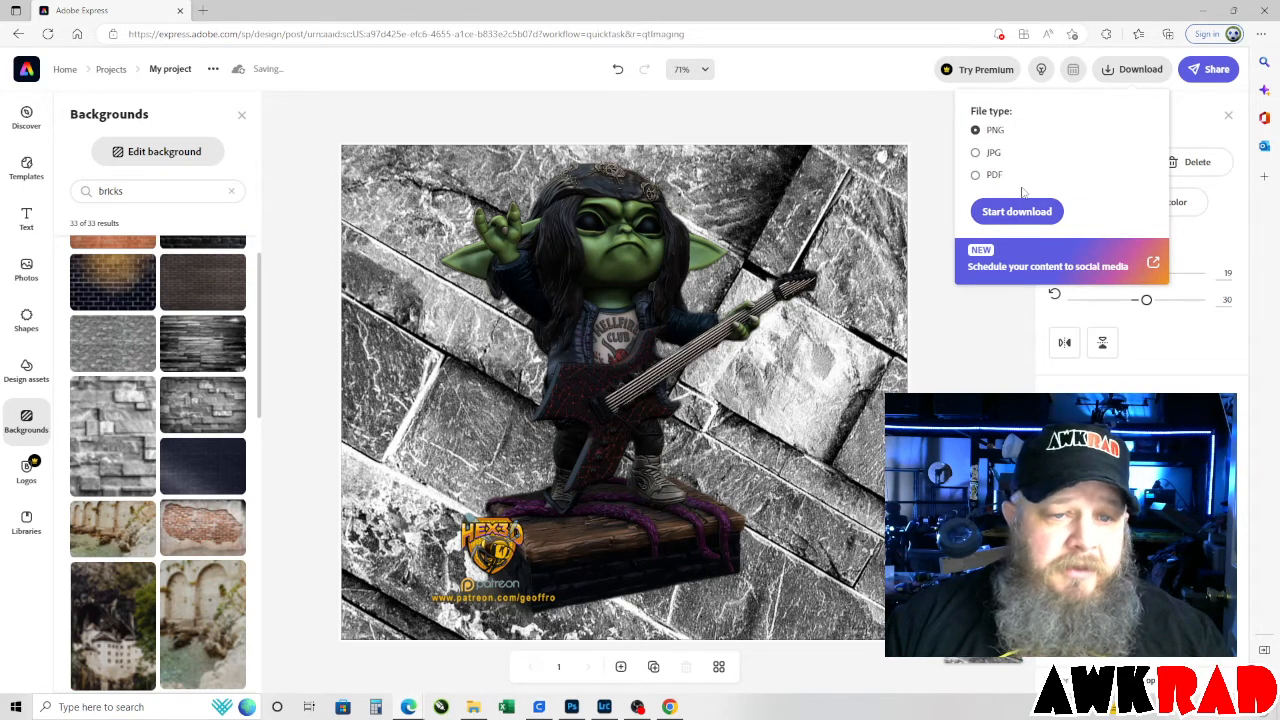
{"action": "left_click", "coordinate": [1014, 212]}
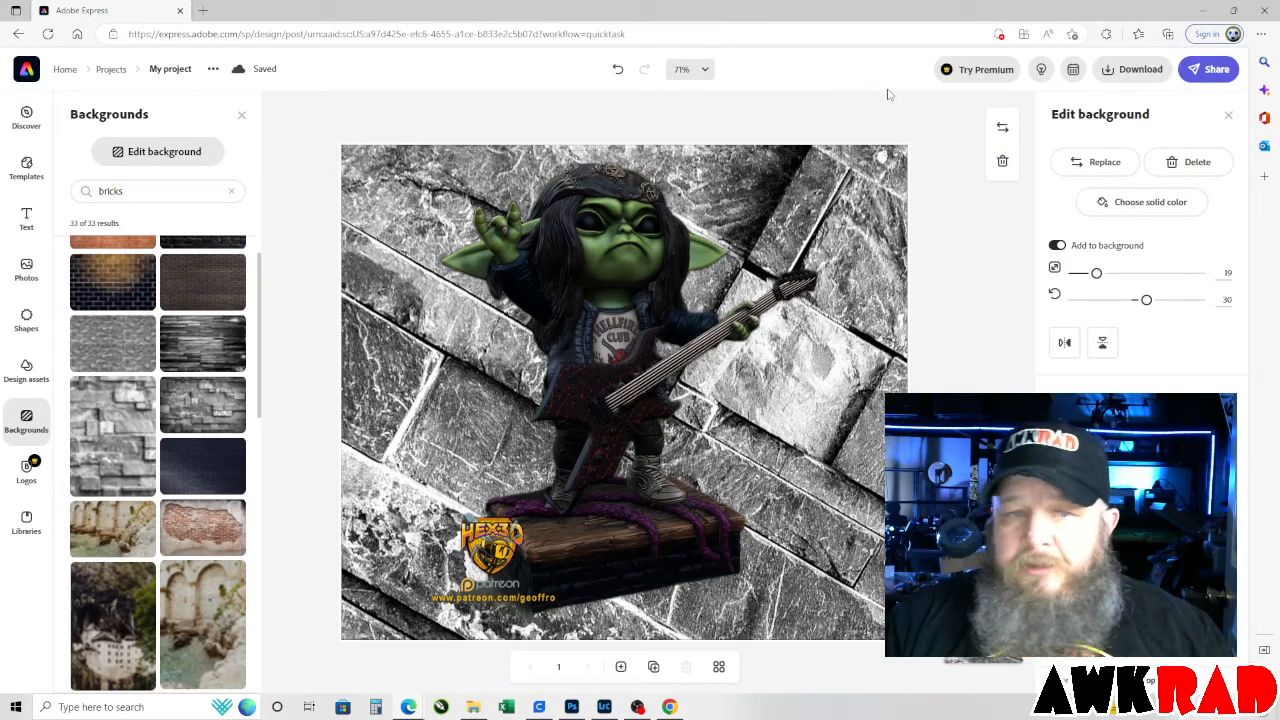
{"action": "left_click", "coordinate": [1205, 10]}
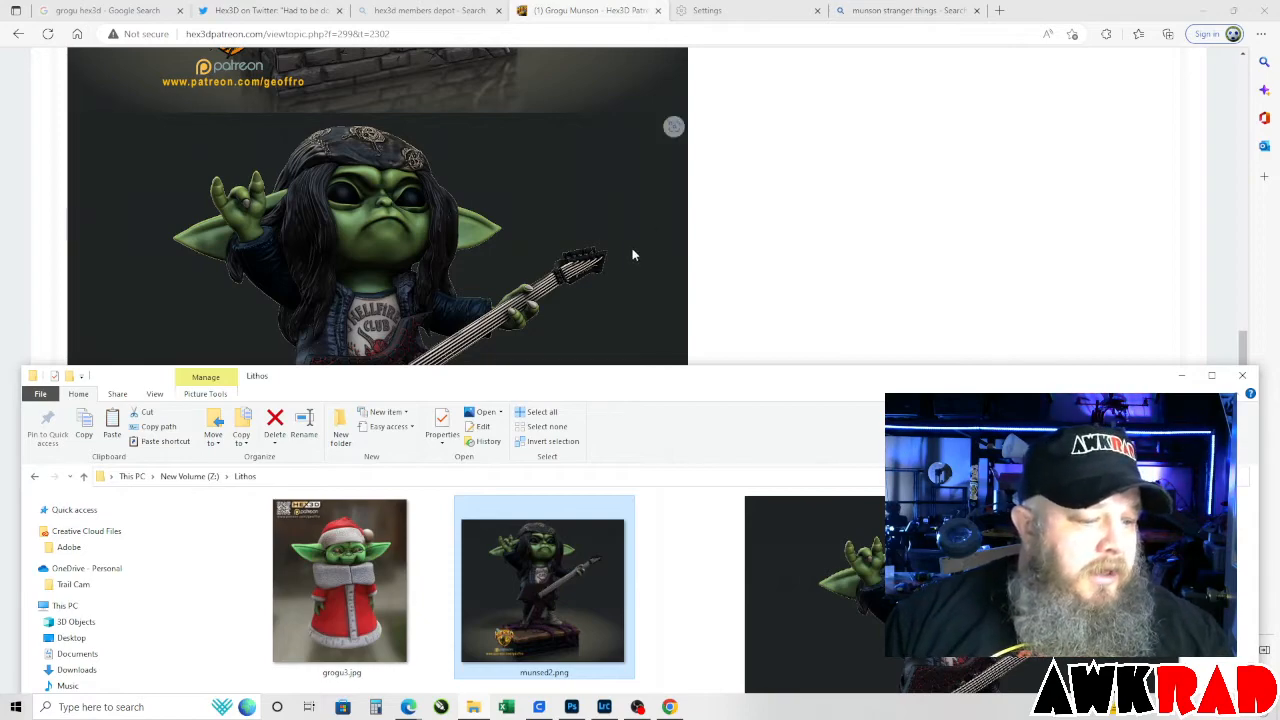
{"action": "left_click", "coordinate": [408, 707]}
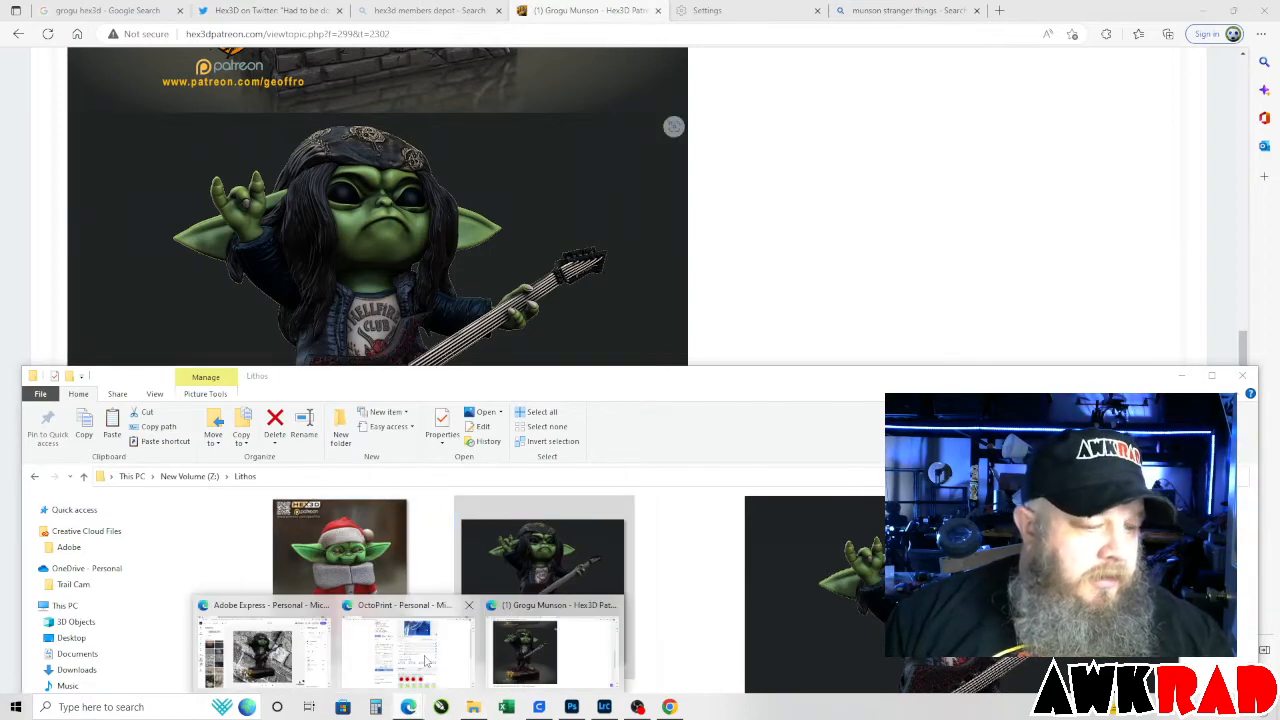
{"action": "mouse_move", "coordinate": [396, 645]}
{"action": "mouse_move", "coordinate": [553, 610]}
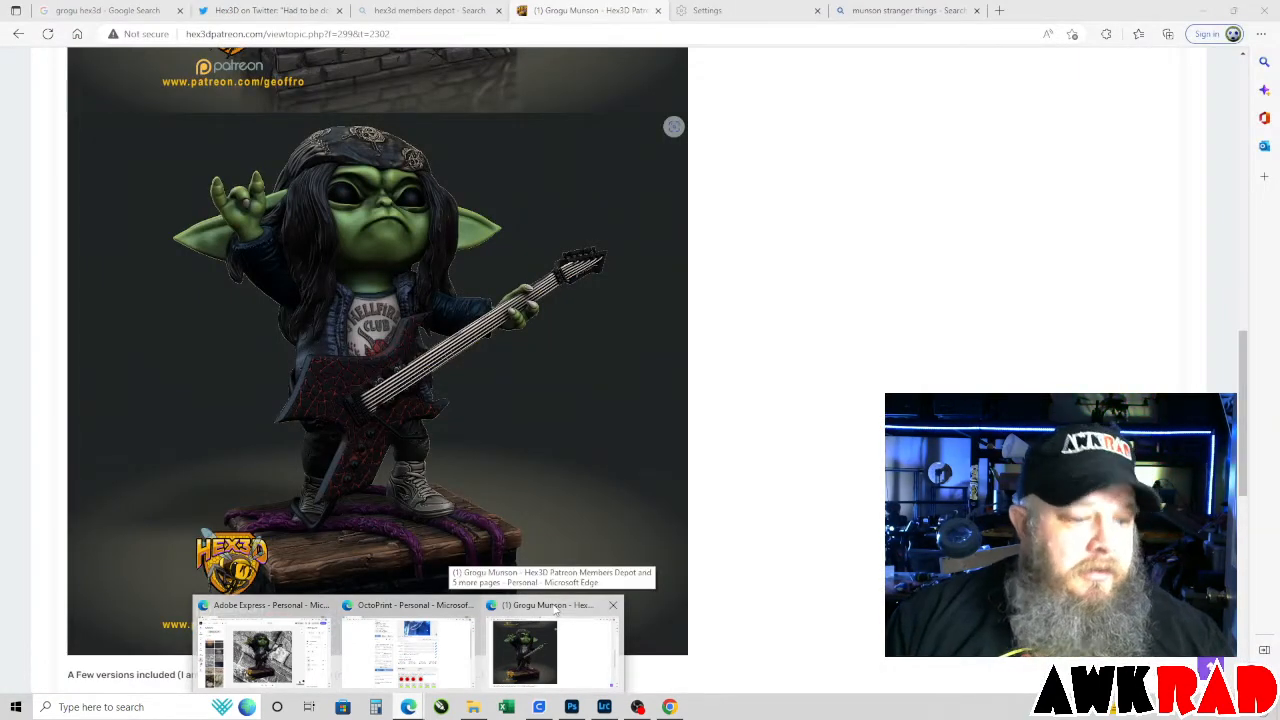
{"action": "left_click", "coordinate": [670, 707]}
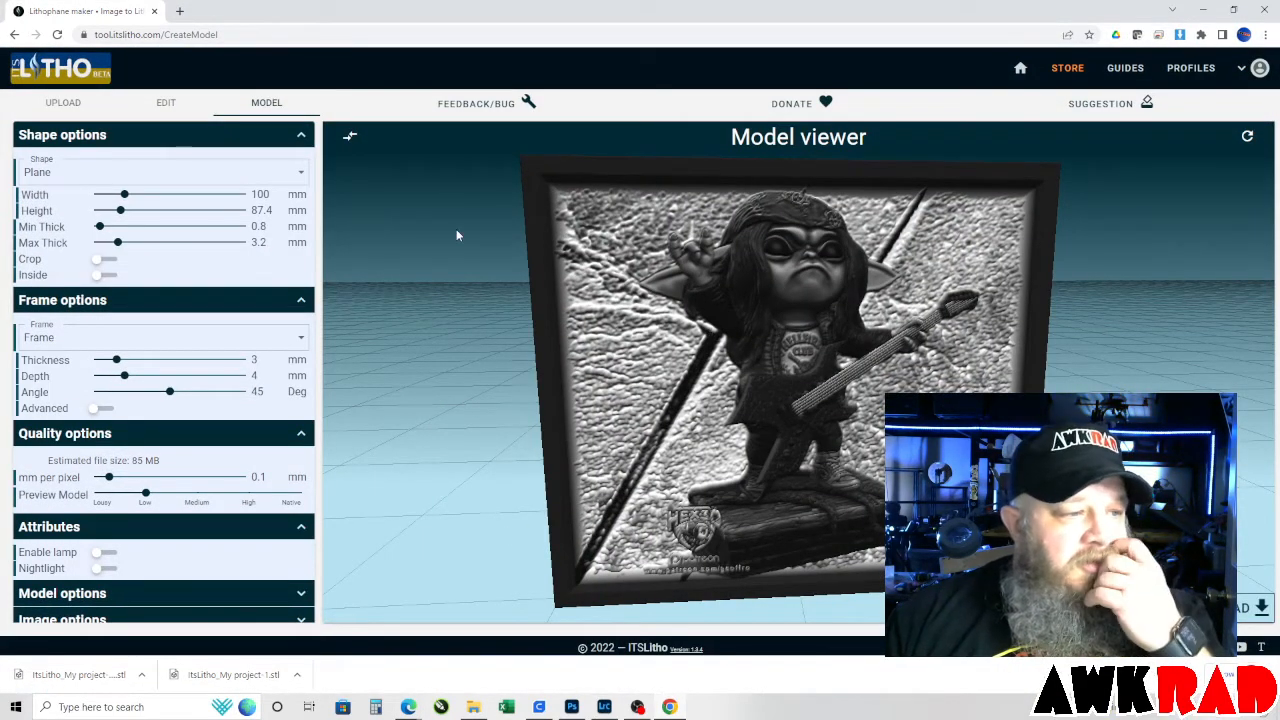
Delete the uploaded My project-1 image and upload My project-1 (1).png from the Downloads folder in its place.
{"action": "left_click", "coordinate": [63, 103]}
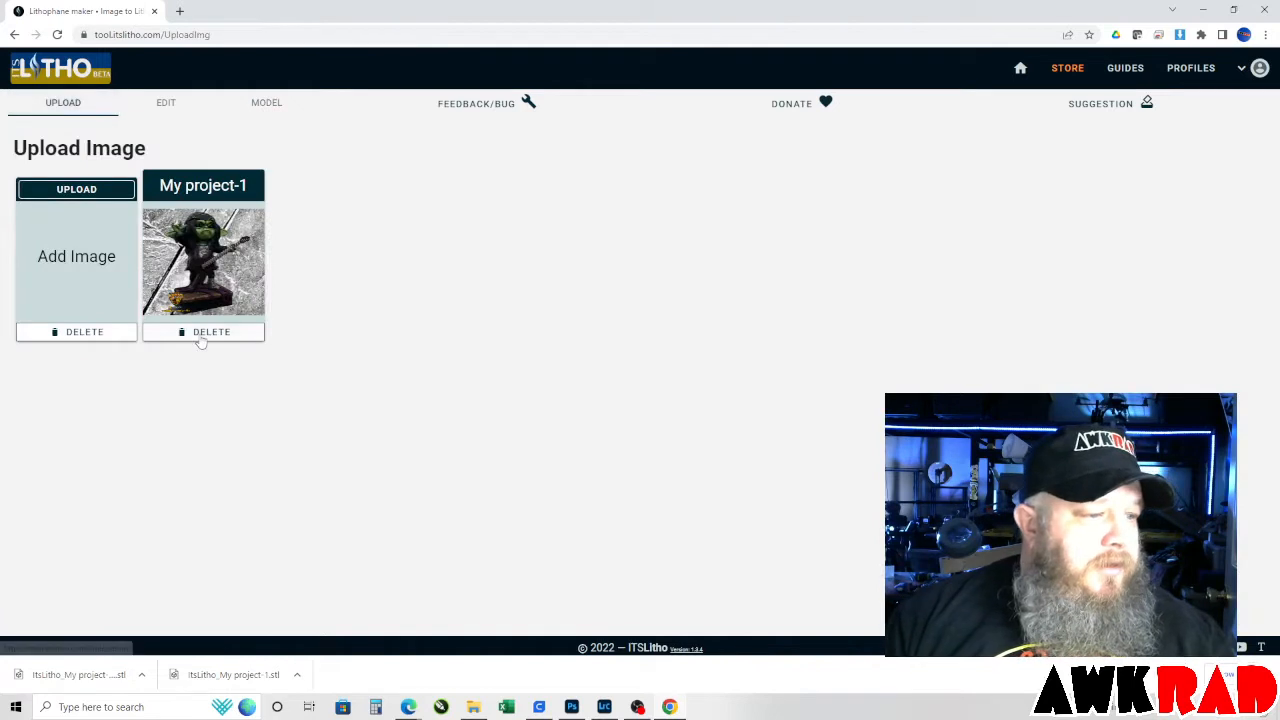
{"action": "left_click", "coordinate": [203, 332]}
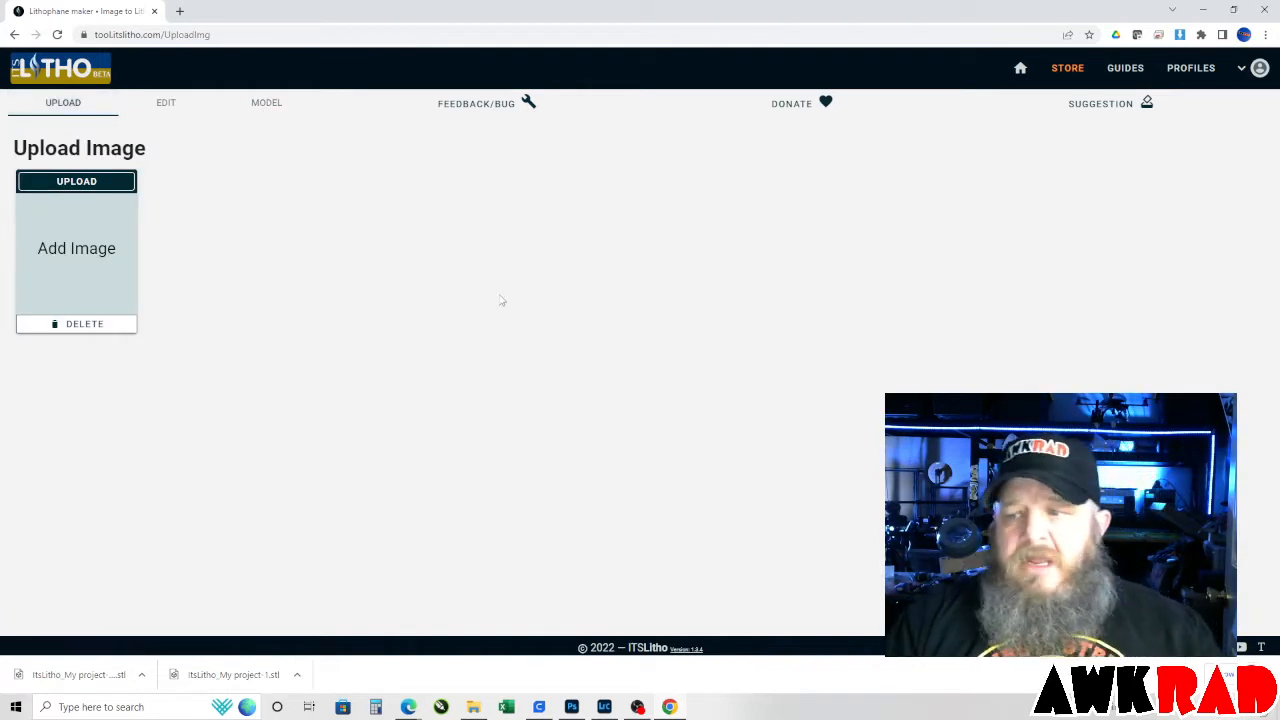
{"action": "left_click", "coordinate": [72, 182]}
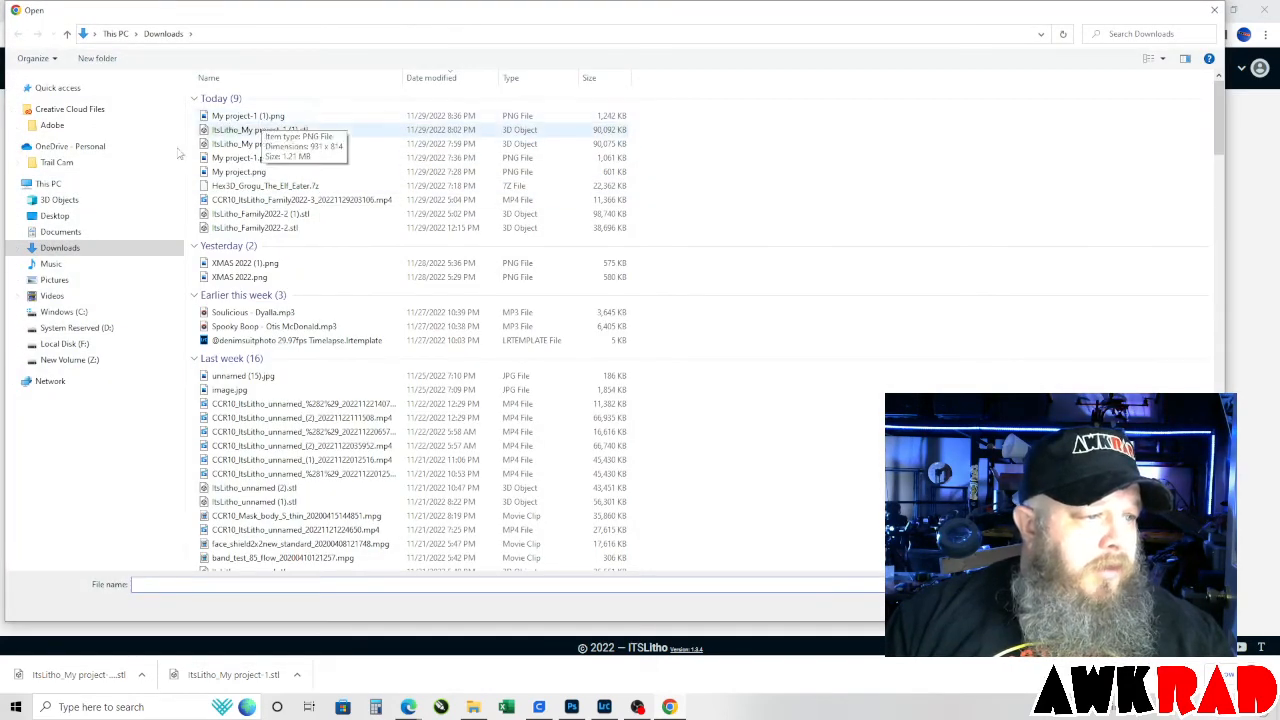
{"action": "left_click", "coordinate": [258, 118]}
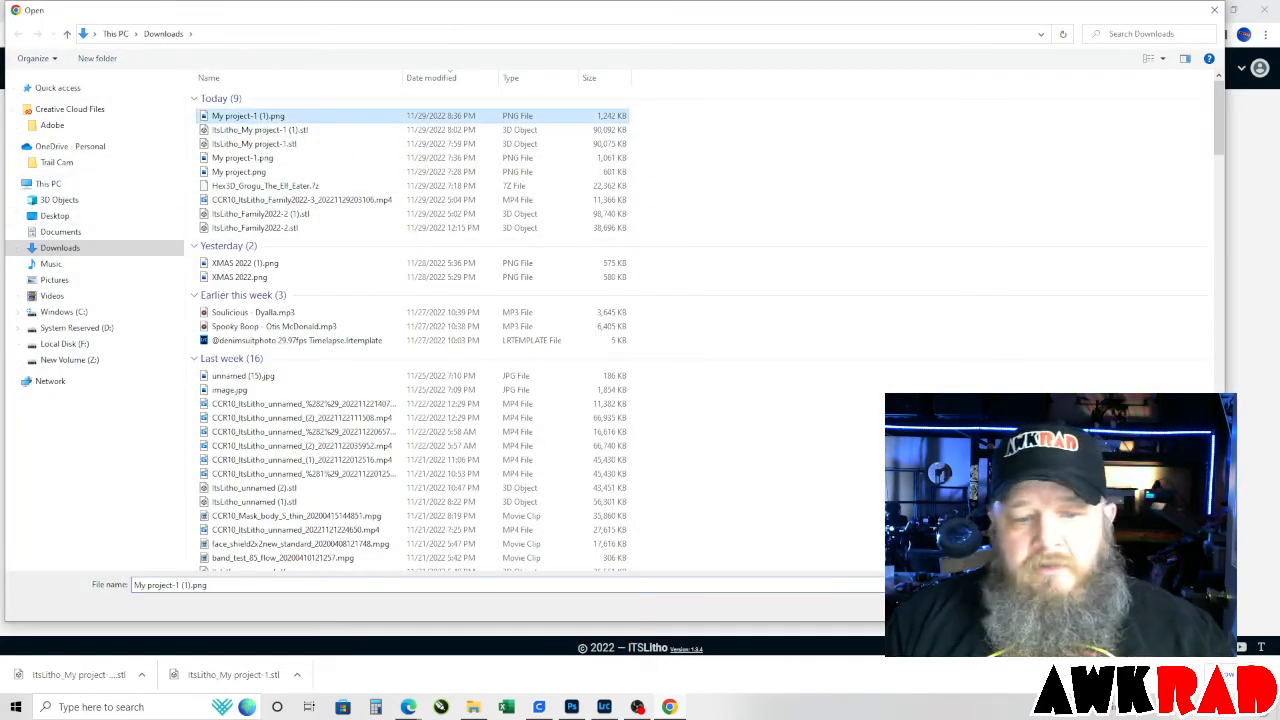
{"action": "key", "text": "Return"}
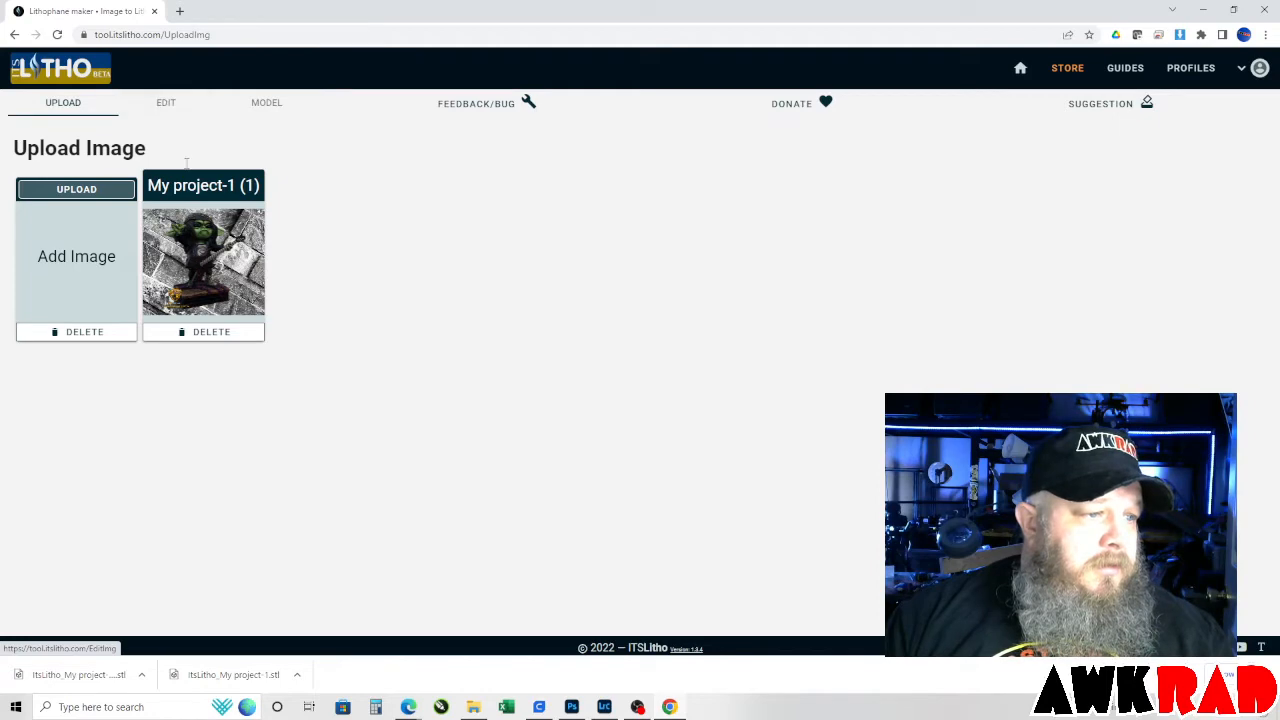
Set the image's contrast to -0.14 and its grey scaling to red 0.86, green 0.71 and blue 0.16.
{"action": "left_click", "coordinate": [166, 104]}
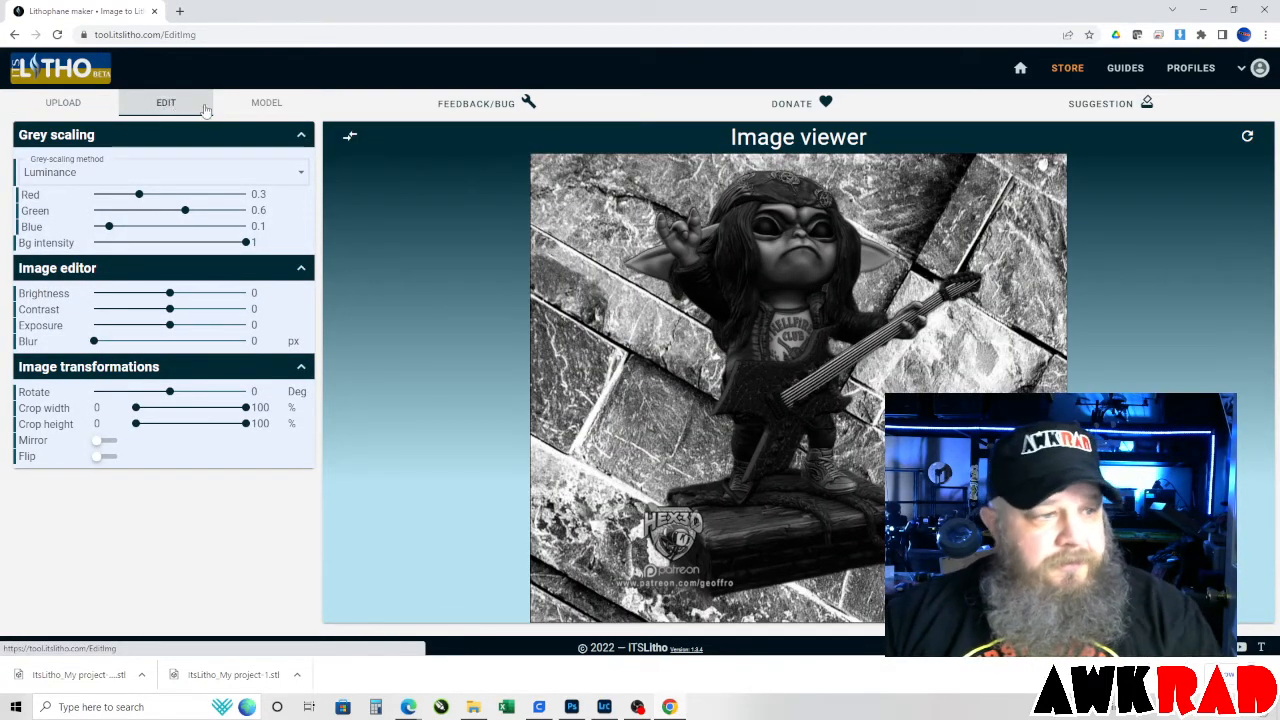
{"action": "left_click", "coordinate": [266, 103]}
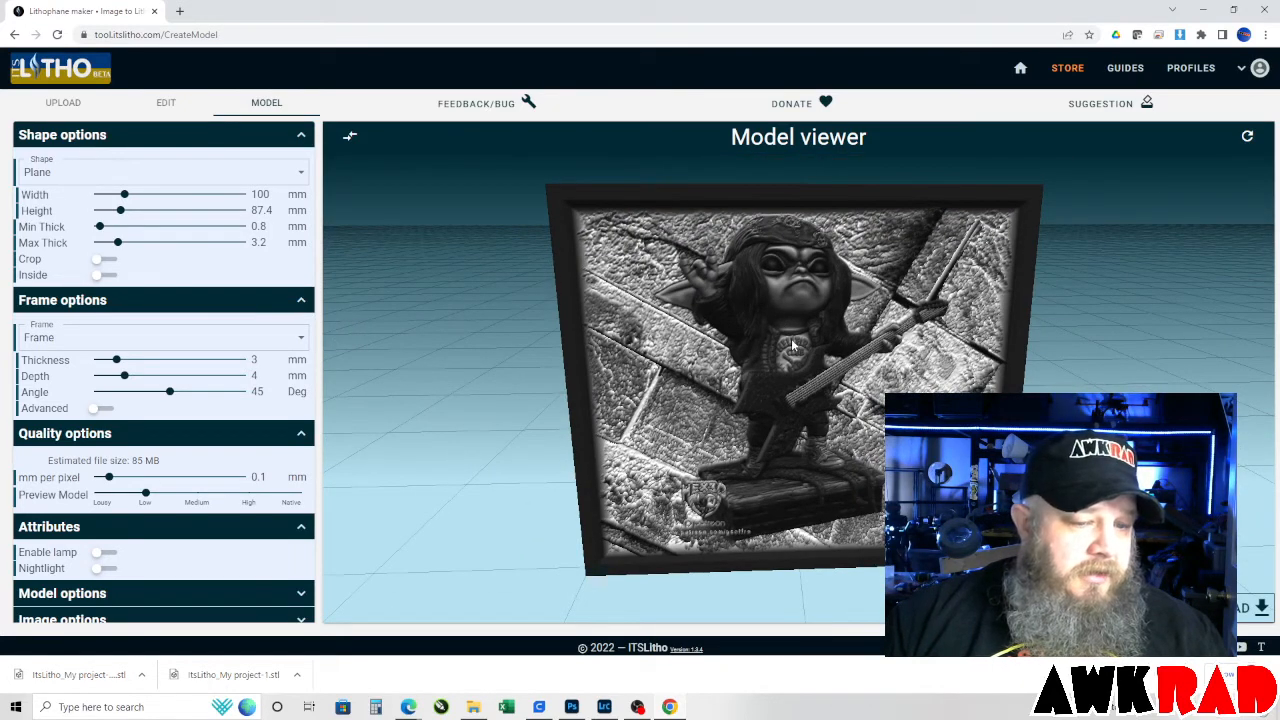
{"action": "left_click", "coordinate": [168, 106]}
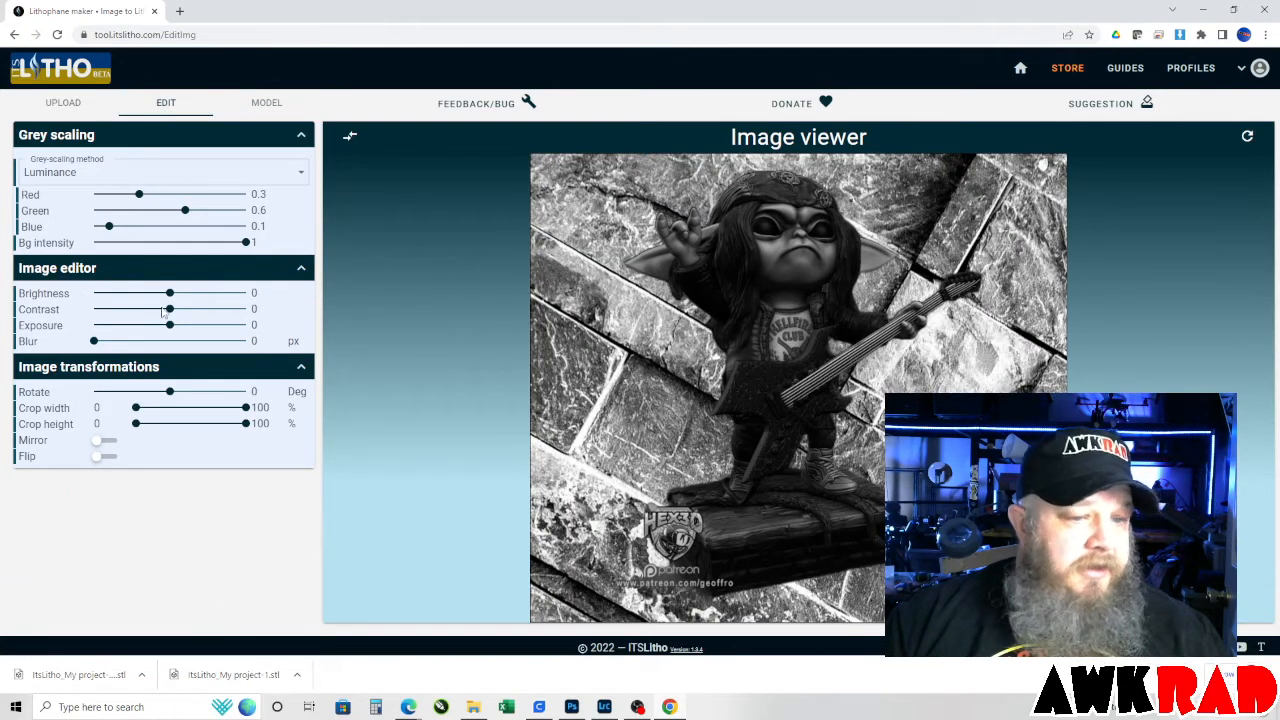
{"action": "left_click_drag", "start_coordinate": [169, 310], "coordinate": [159, 312]}
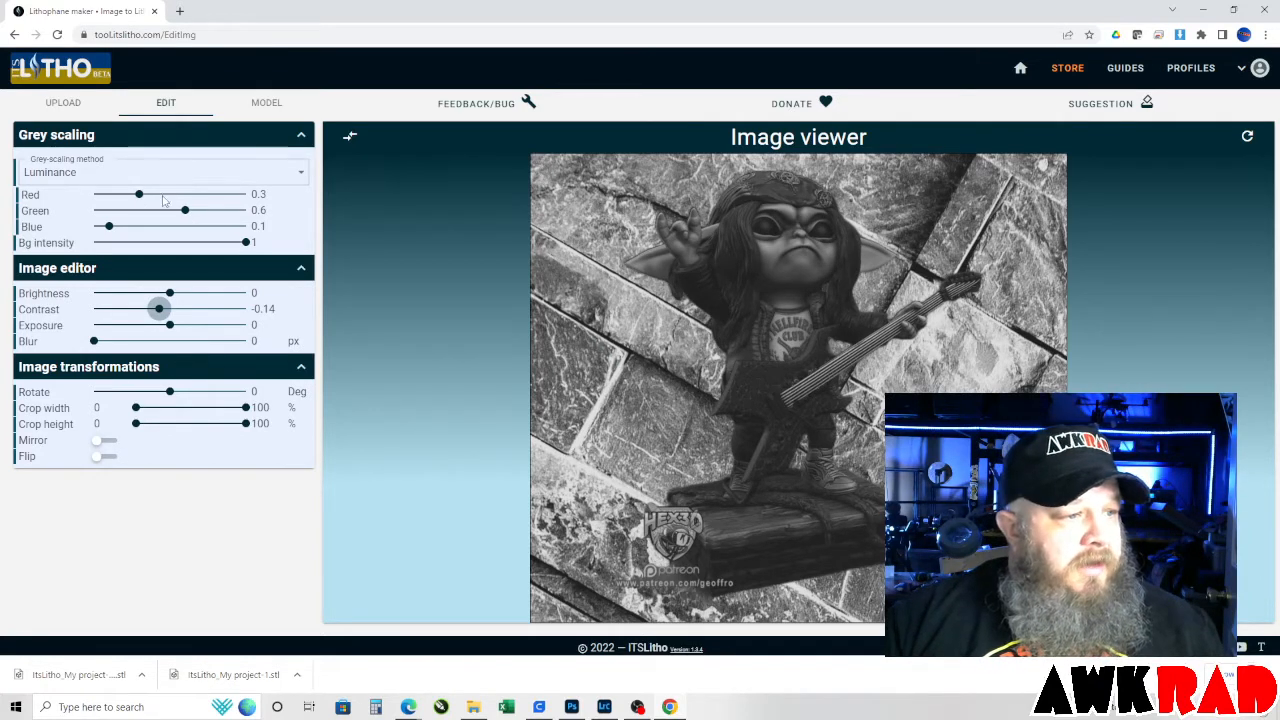
{"action": "left_click_drag", "start_coordinate": [145, 200], "coordinate": [203, 221]}
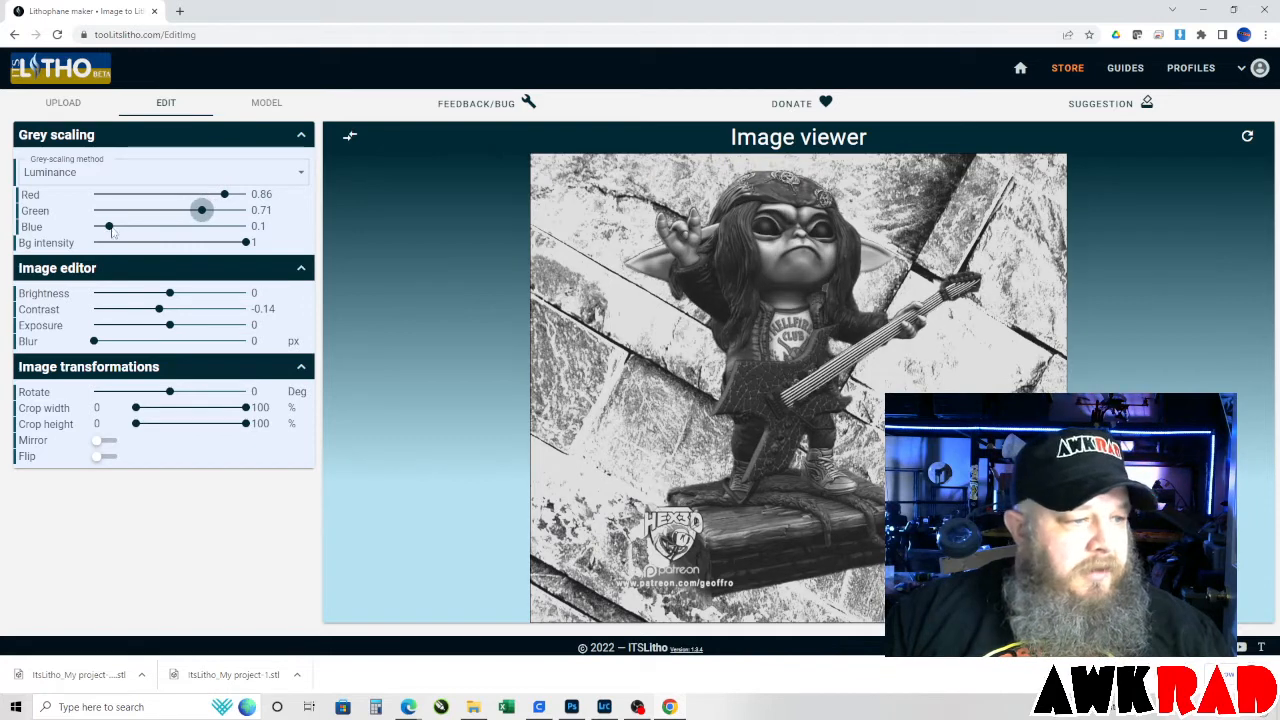
{"action": "mouse_move", "coordinate": [109, 226]}
{"action": "left_mouse_down"}
{"action": "mouse_move", "coordinate": [171, 224]}
{"action": "mouse_move", "coordinate": [118, 226]}
{"action": "left_mouse_up"}
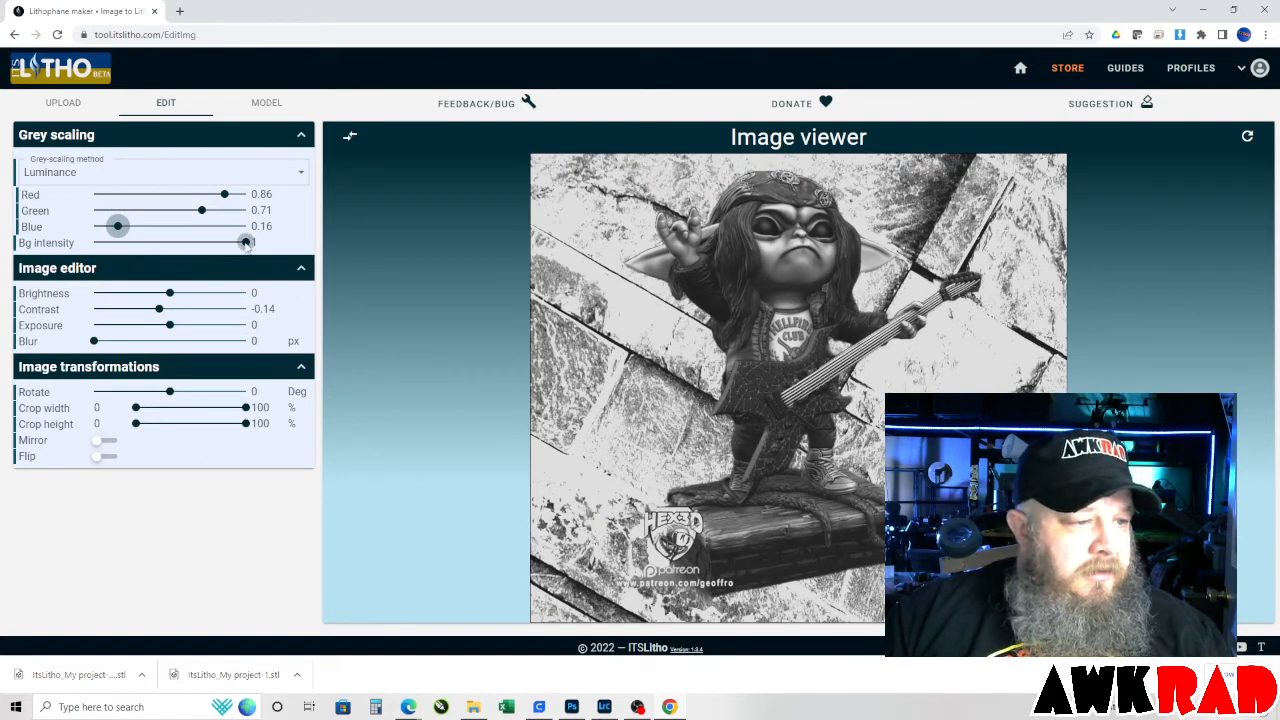
{"action": "mouse_move", "coordinate": [246, 242]}
{"action": "left_mouse_down"}
{"action": "mouse_move", "coordinate": [214, 242]}
{"action": "mouse_move", "coordinate": [246, 242]}
{"action": "left_mouse_up"}
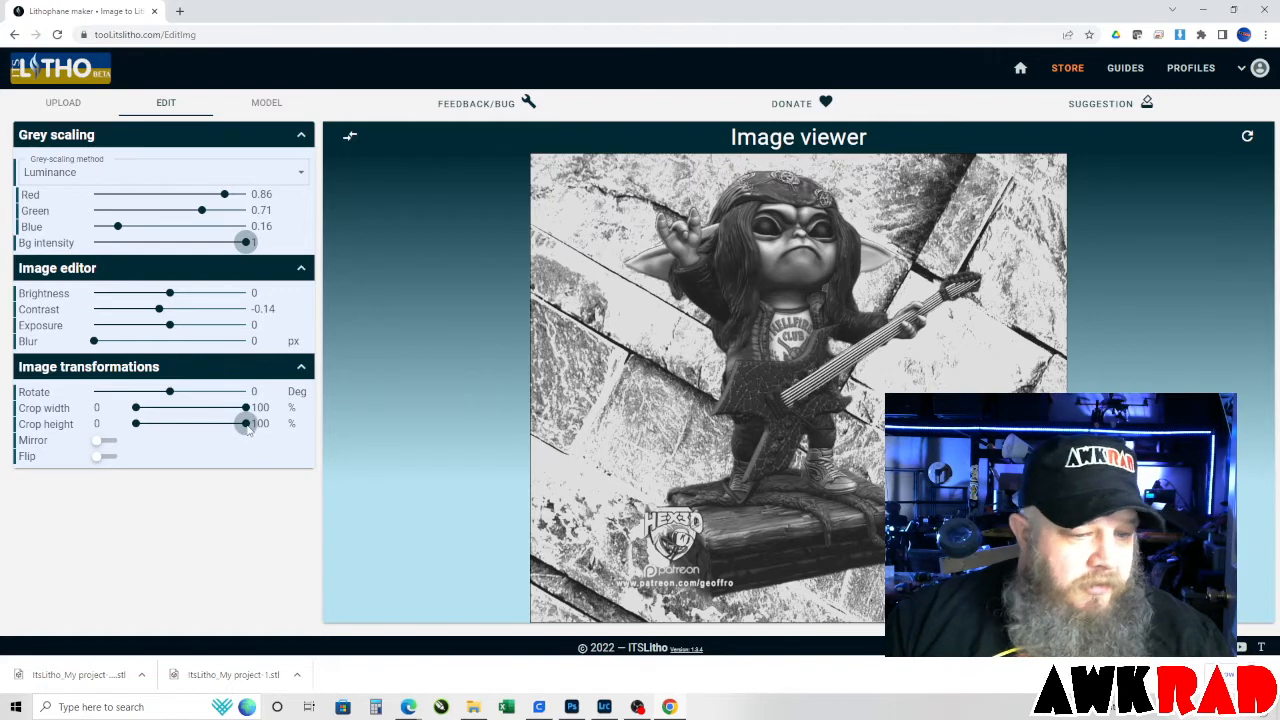
Crop the image around the figure to a height range of 26 to 100% and a width range of 15 to 85%.
{"action": "left_click_drag", "start_coordinate": [140, 426], "coordinate": [166, 424]}
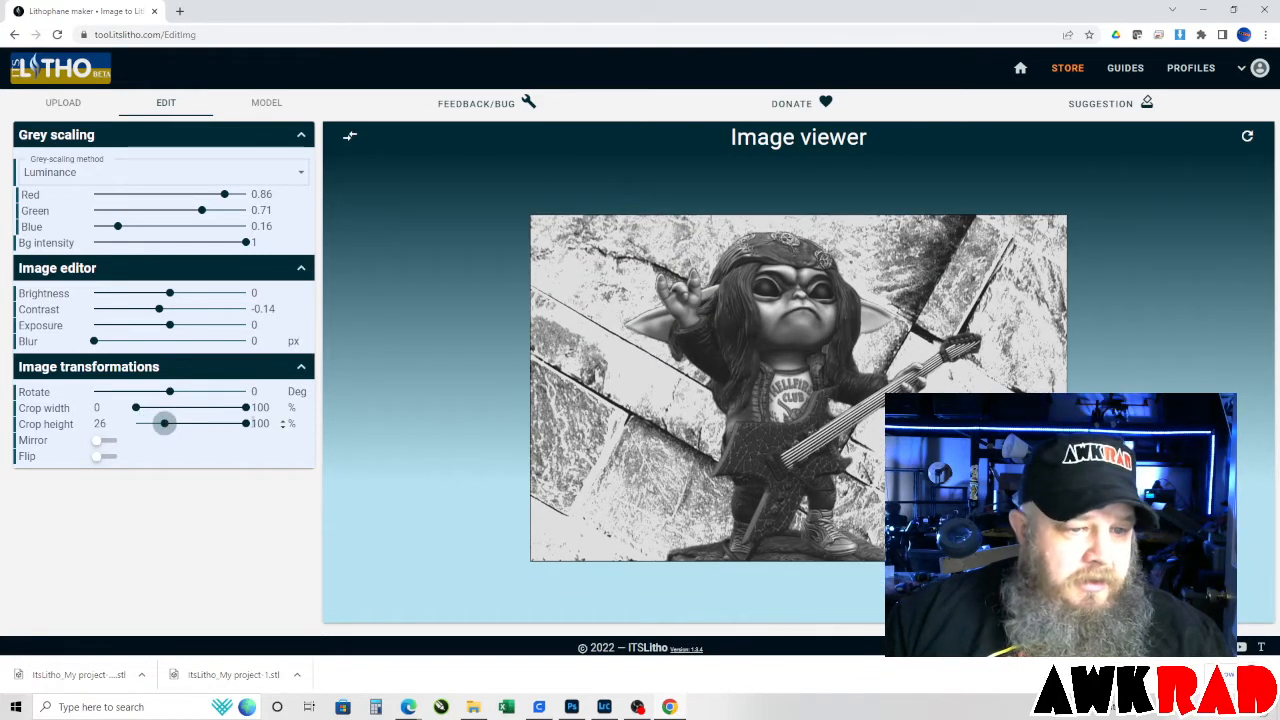
{"action": "left_click_drag", "start_coordinate": [245, 408], "coordinate": [229, 408]}
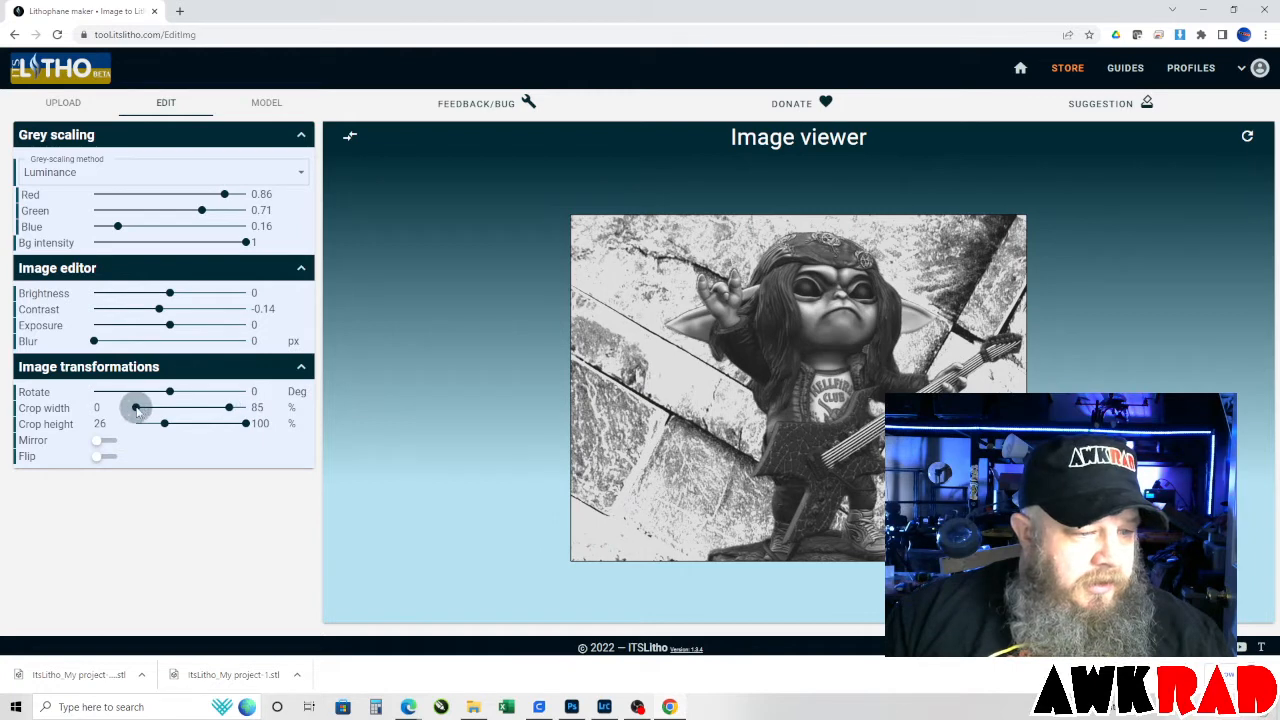
{"action": "left_click_drag", "start_coordinate": [137, 410], "coordinate": [153, 410]}
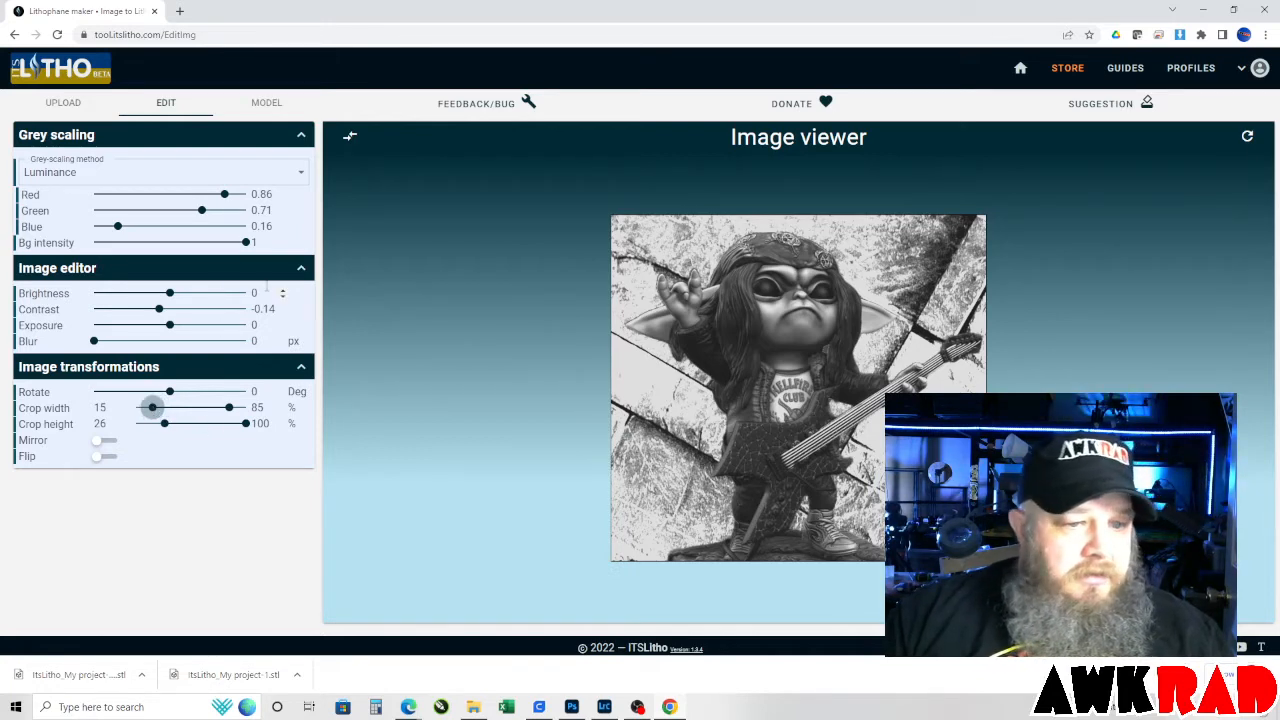
Examine the framed lithophane model's surface relief from several angles, including the figure's face and the stone background up close.
{"action": "left_click", "coordinate": [266, 105]}
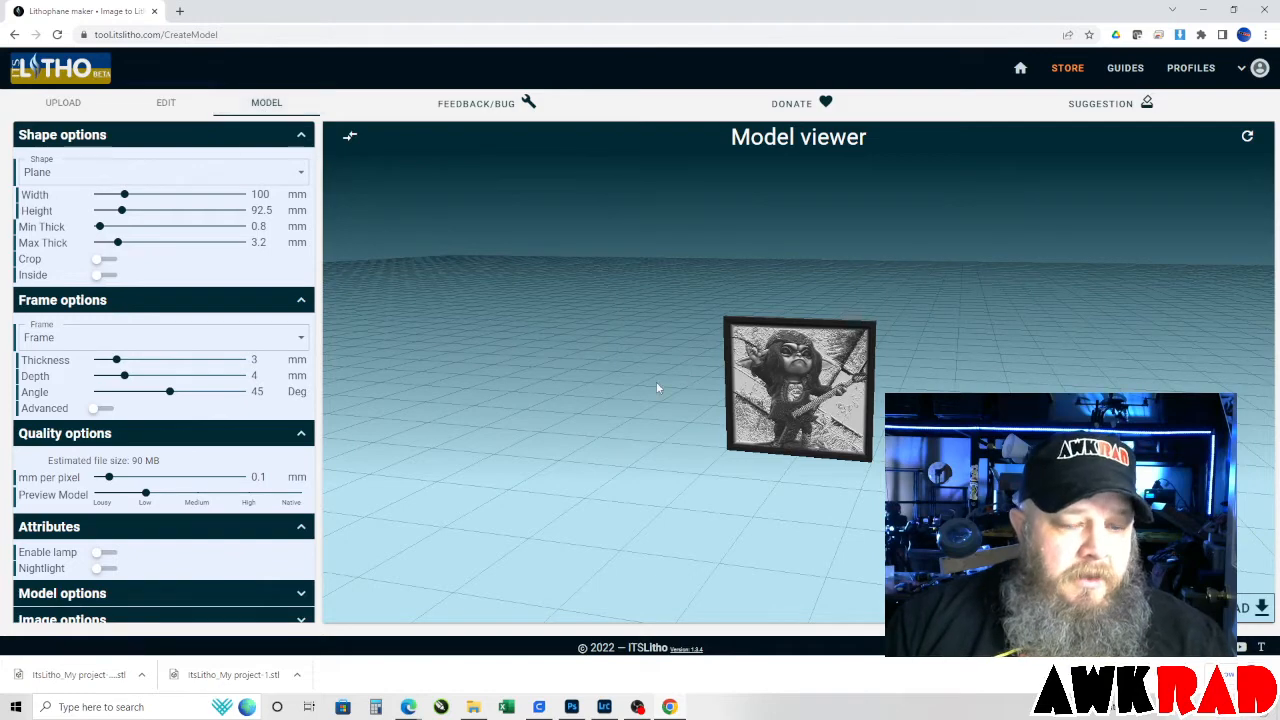
{"action": "scroll", "coordinate": [750, 410], "scroll_direction": "up", "scroll_amount": 5}
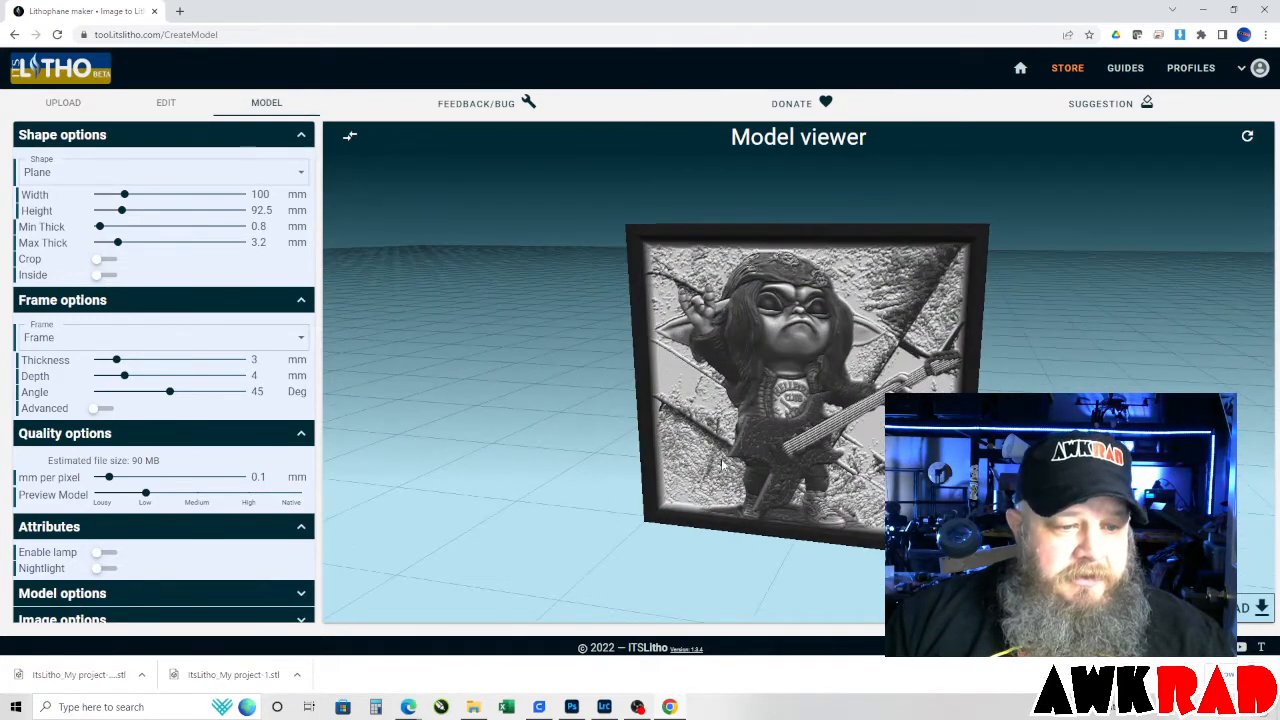
{"action": "left_click_drag", "start_coordinate": [724, 465], "coordinate": [634, 423]}
{"action": "scroll", "coordinate": [587, 423], "scroll_direction": "down", "scroll_amount": 5}
{"action": "scroll", "coordinate": [636, 447], "scroll_direction": "up", "scroll_amount": 4}
{"action": "scroll", "coordinate": [636, 447], "scroll_direction": "down", "scroll_amount": 3}
{"action": "scroll", "coordinate": [650, 440], "scroll_direction": "up", "scroll_amount": 10}
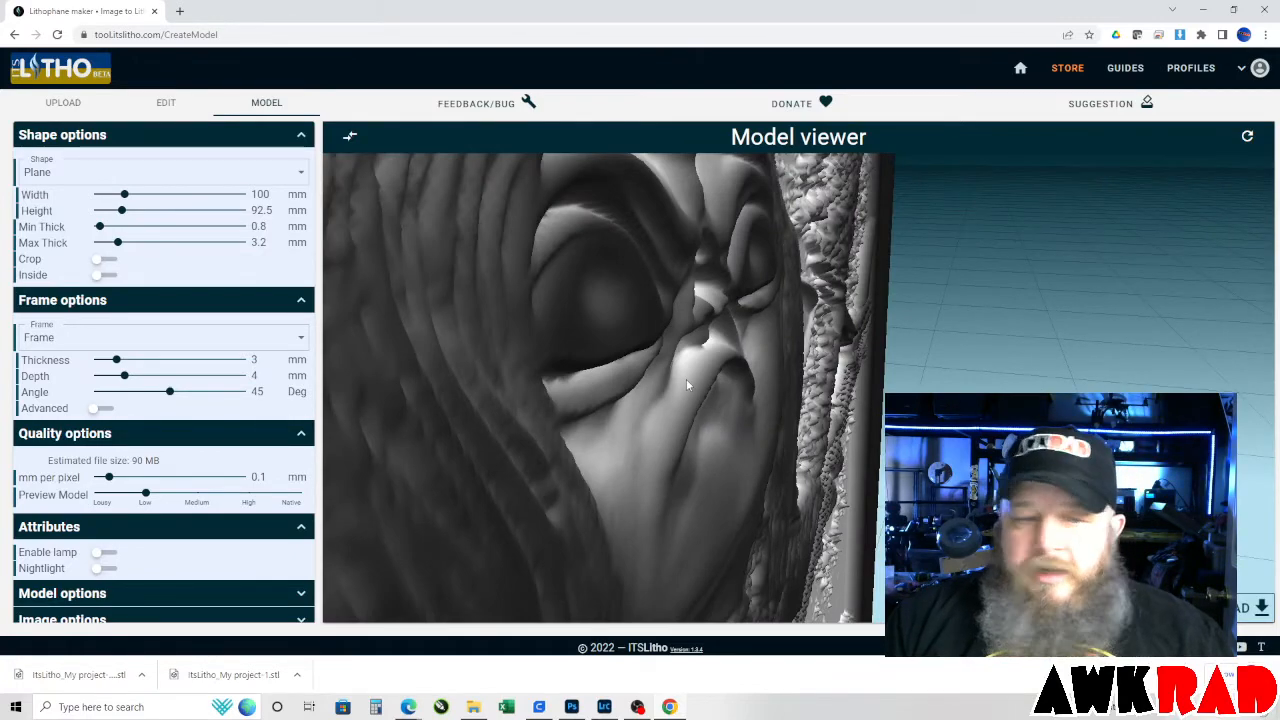
{"action": "scroll", "coordinate": [669, 391], "scroll_direction": "down", "scroll_amount": 10}
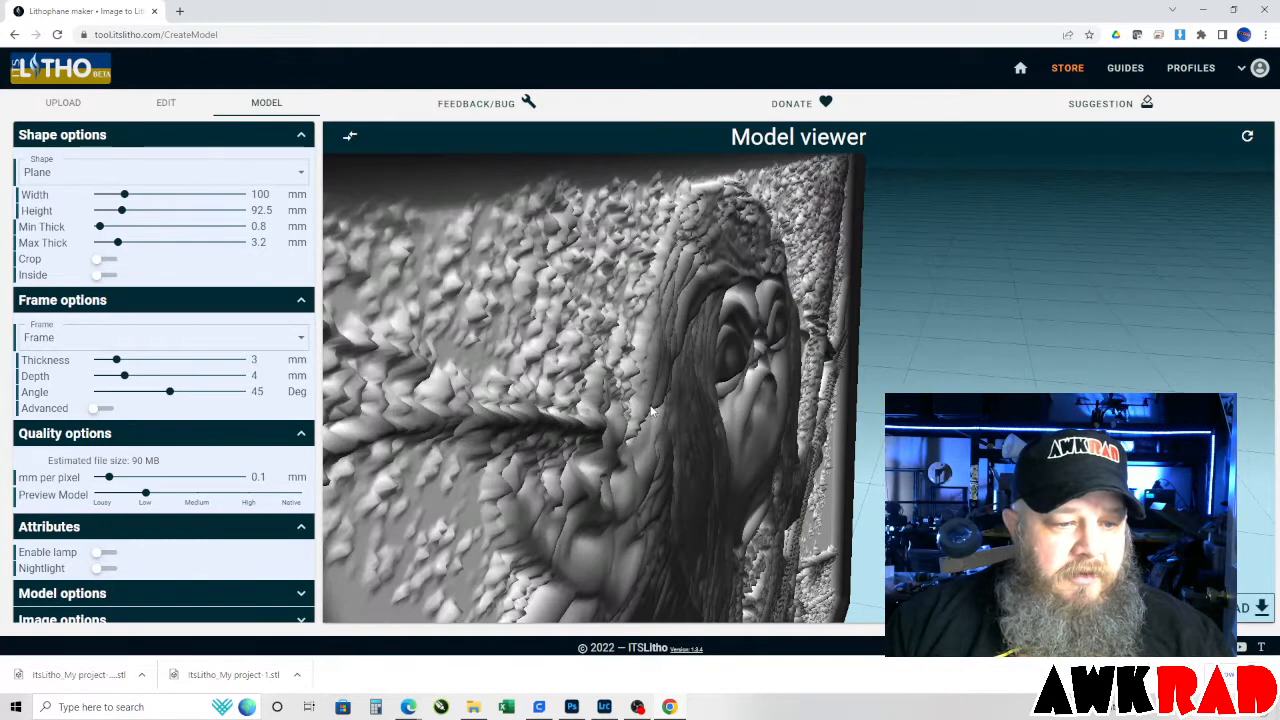
{"action": "left_click_drag", "start_coordinate": [683, 447], "coordinate": [648, 400]}
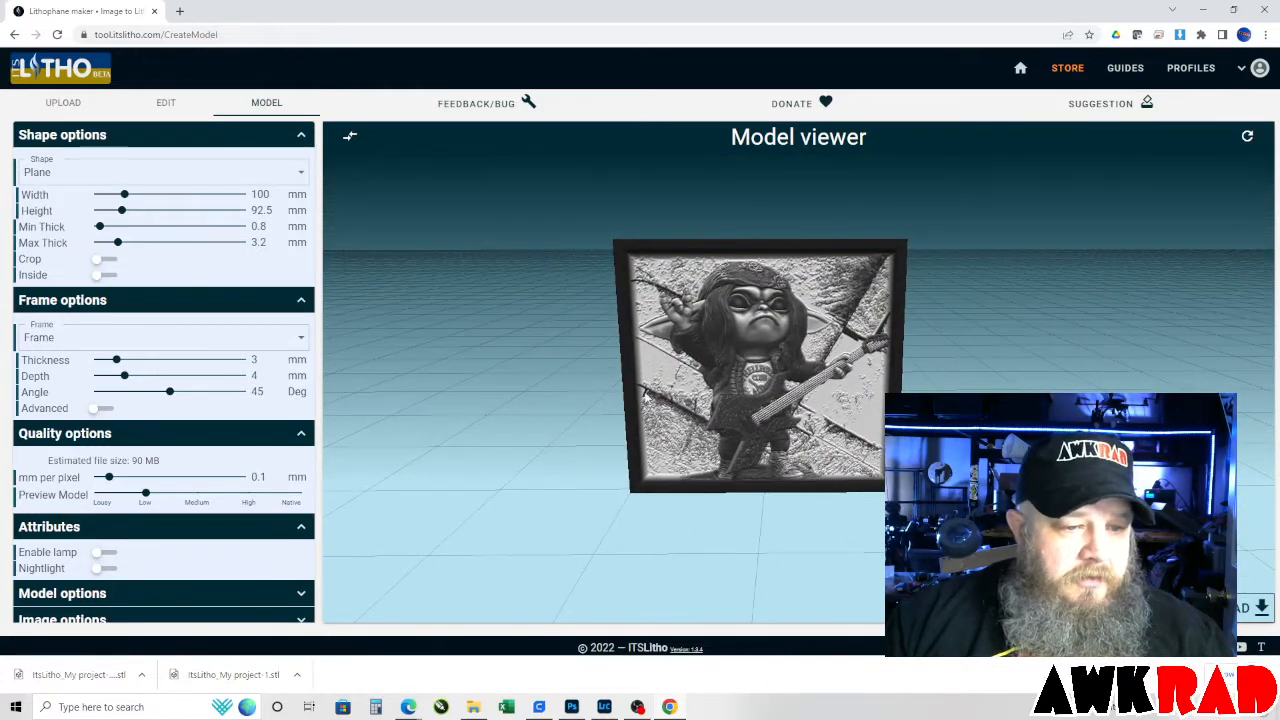
Change the lithophane's shape to Arc.
{"action": "scroll", "coordinate": [740, 390], "scroll_direction": "up", "scroll_amount": 3}
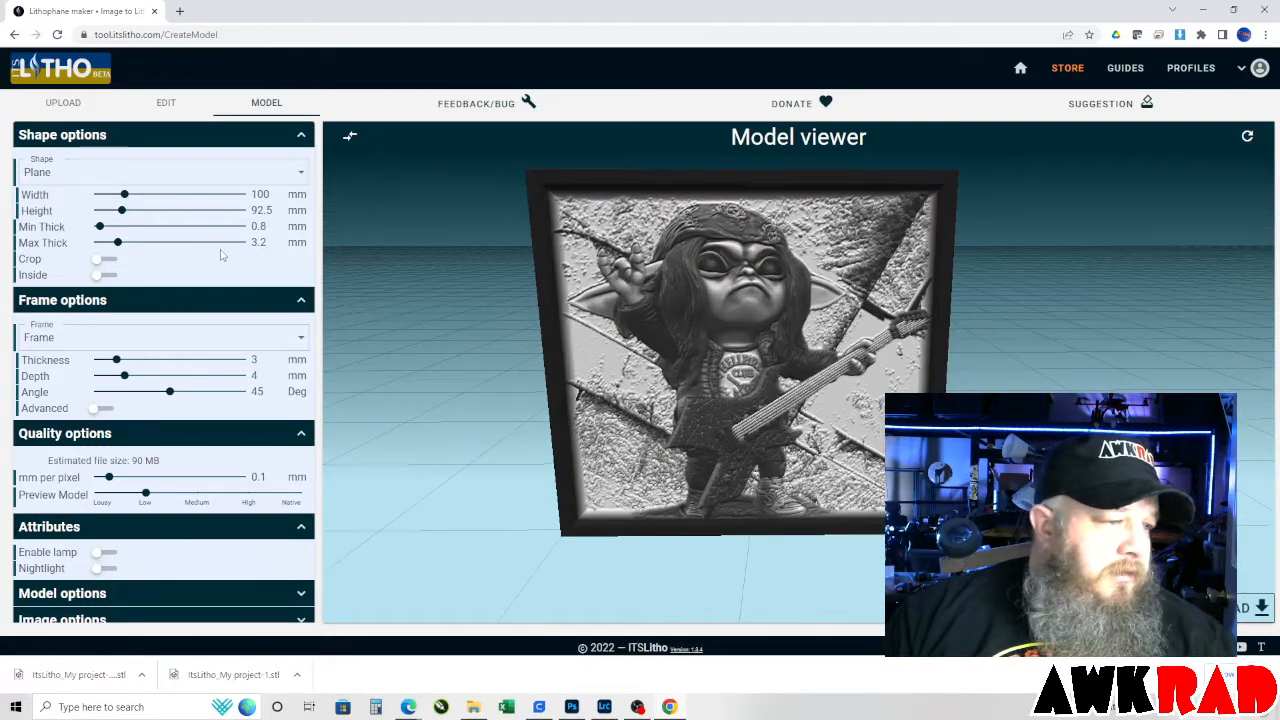
{"action": "left_click", "coordinate": [200, 173]}
{"action": "left_click", "coordinate": [51, 260]}
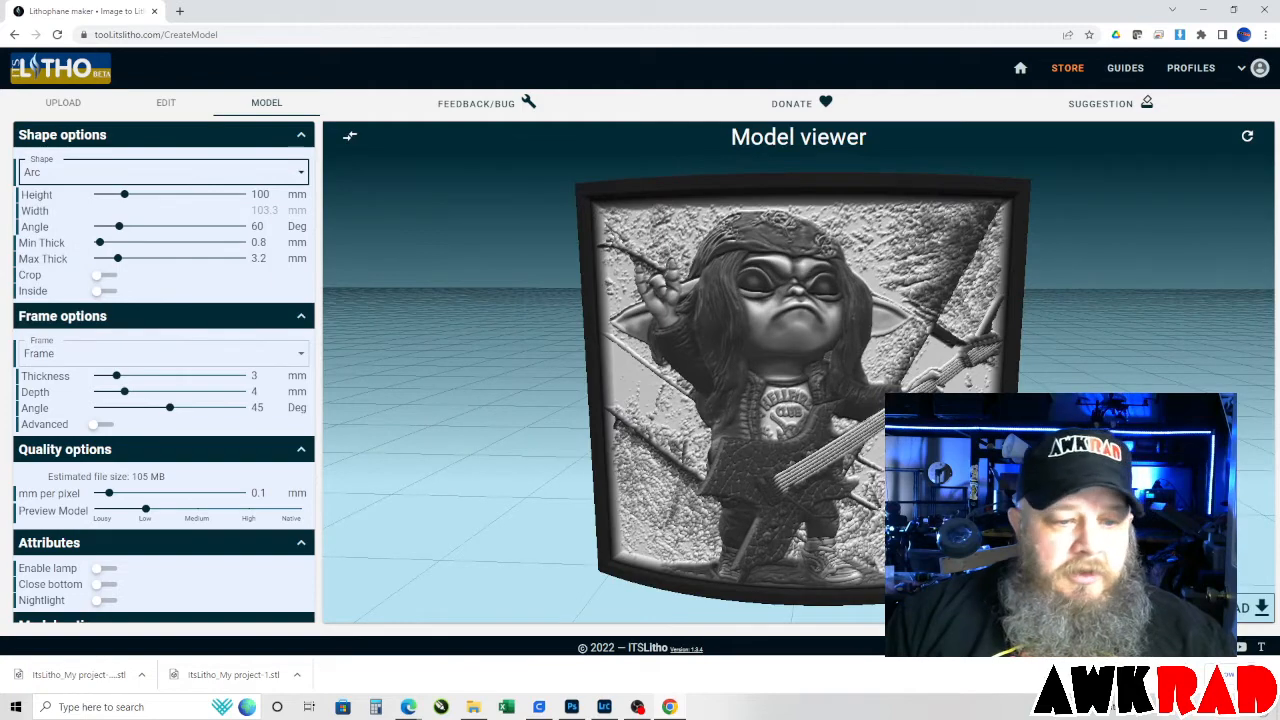
Set the lithophane frame's thickness to 2.5 mm and its depth to 2 mm.
{"action": "mouse_move", "coordinate": [990, 478]}
{"action": "left_mouse_down"}
{"action": "mouse_move", "coordinate": [863, 514]}
{"action": "mouse_move", "coordinate": [827, 508]}
{"action": "mouse_move", "coordinate": [1085, 445]}
{"action": "mouse_move", "coordinate": [990, 480]}
{"action": "left_mouse_up"}
{"action": "scroll", "coordinate": [705, 455], "scroll_direction": "down", "scroll_amount": 2}
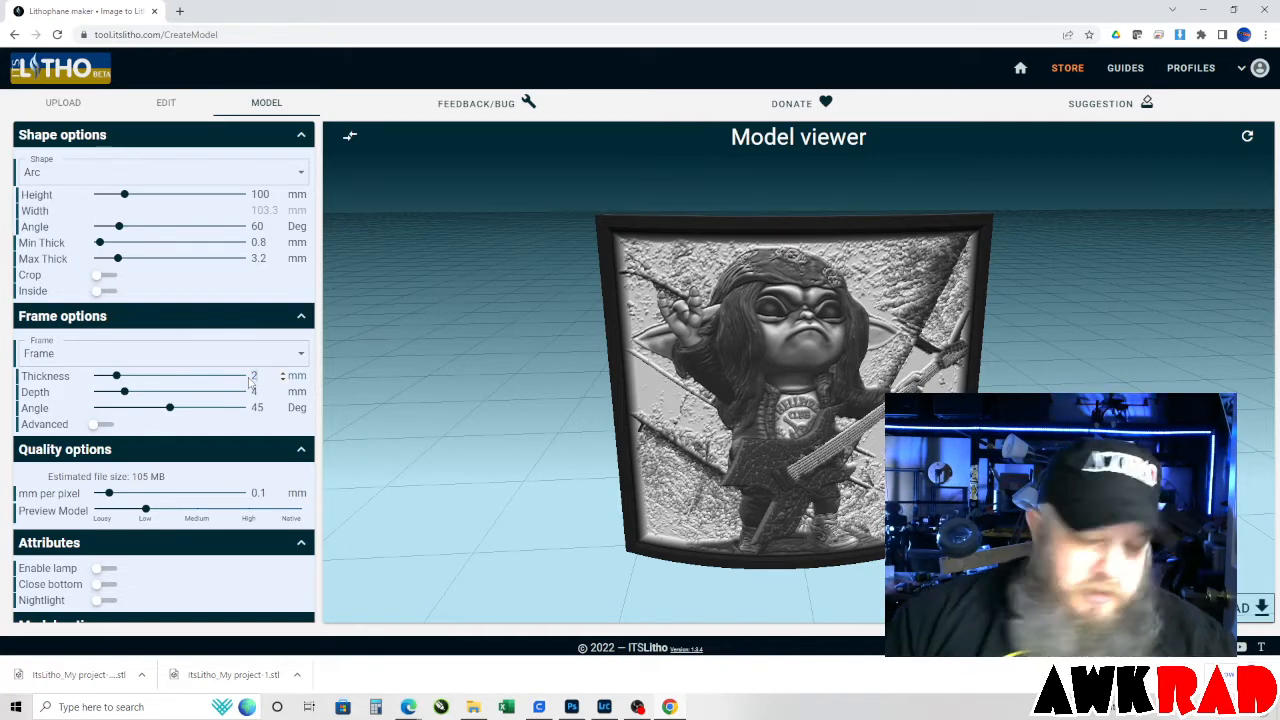
{"action": "type", "text": ".5"}
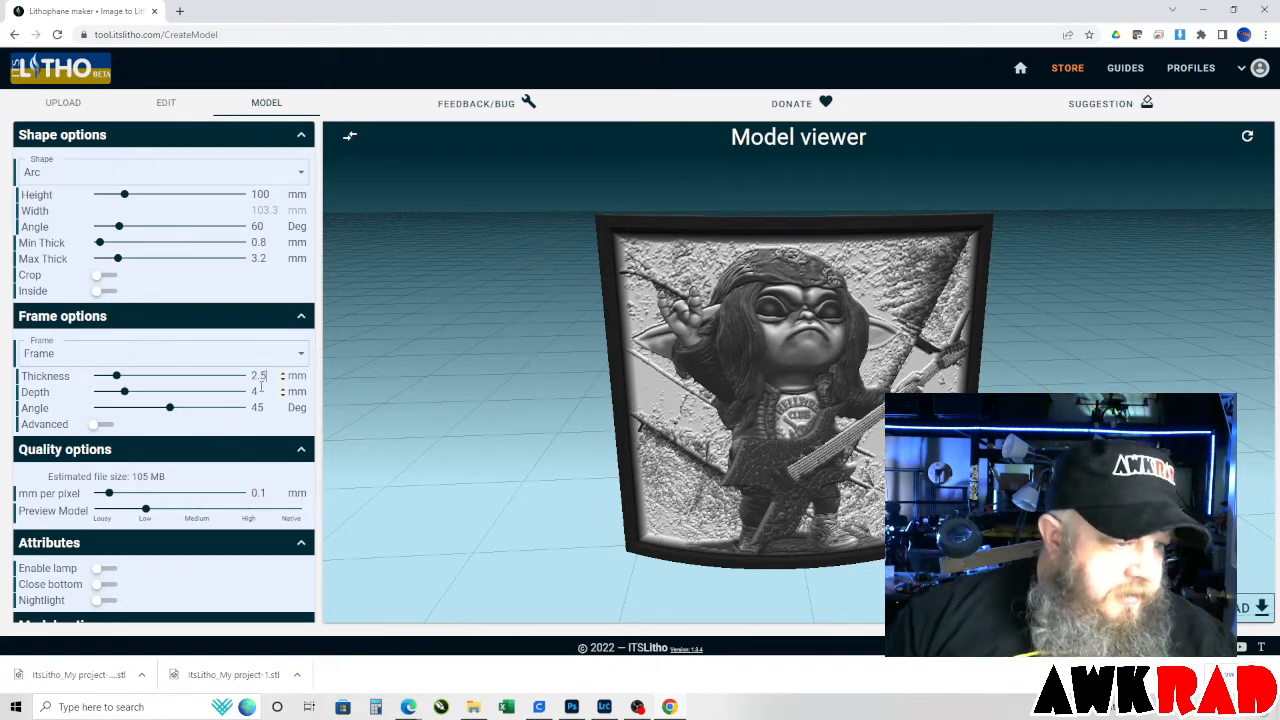
{"action": "double_click", "coordinate": [254, 392]}
{"action": "type", "text": "2"}
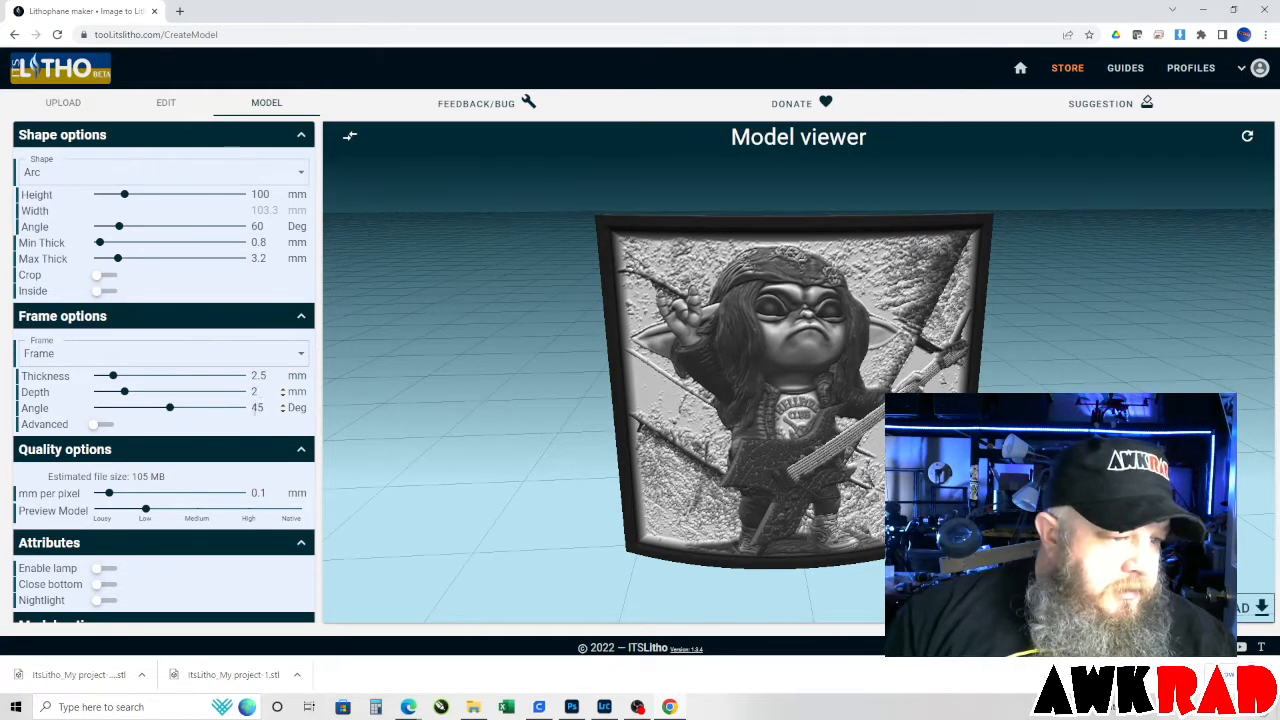
{"action": "left_click", "coordinate": [242, 425]}
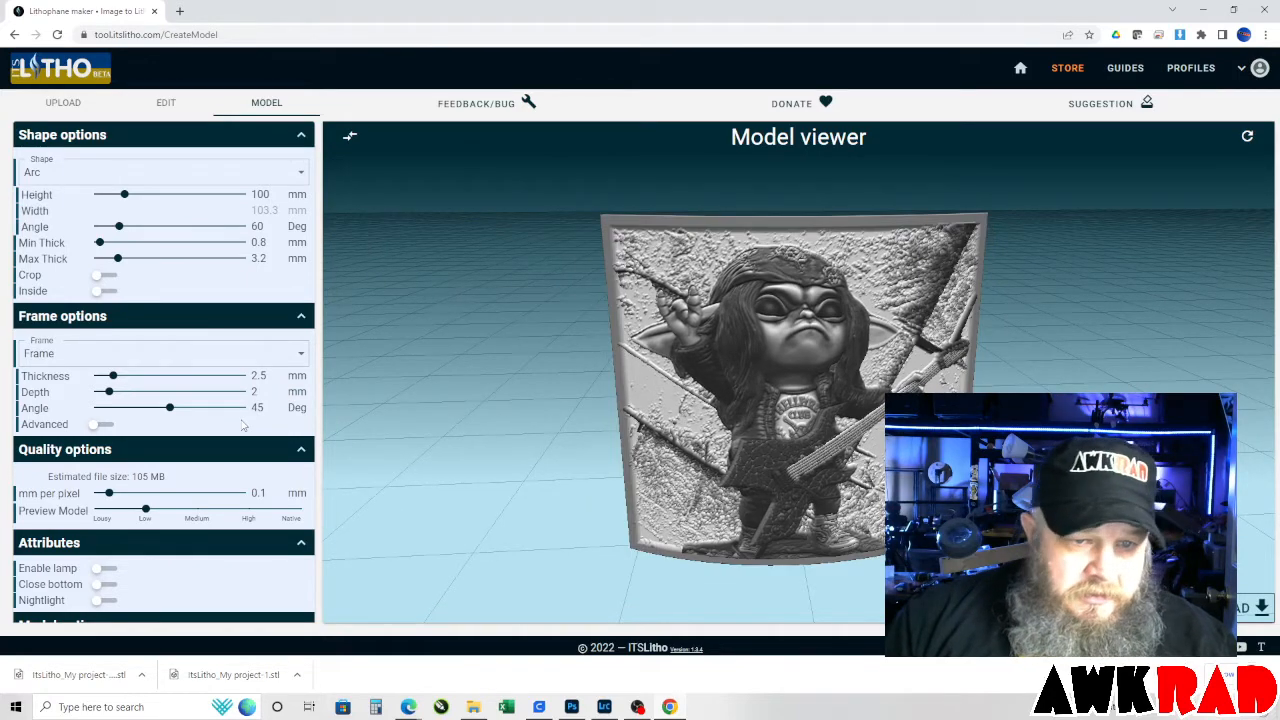
Set the arc lithophane's maximum thickness to 2.5 mm.
{"action": "scroll", "coordinate": [727, 348], "scroll_direction": "up", "scroll_amount": 5}
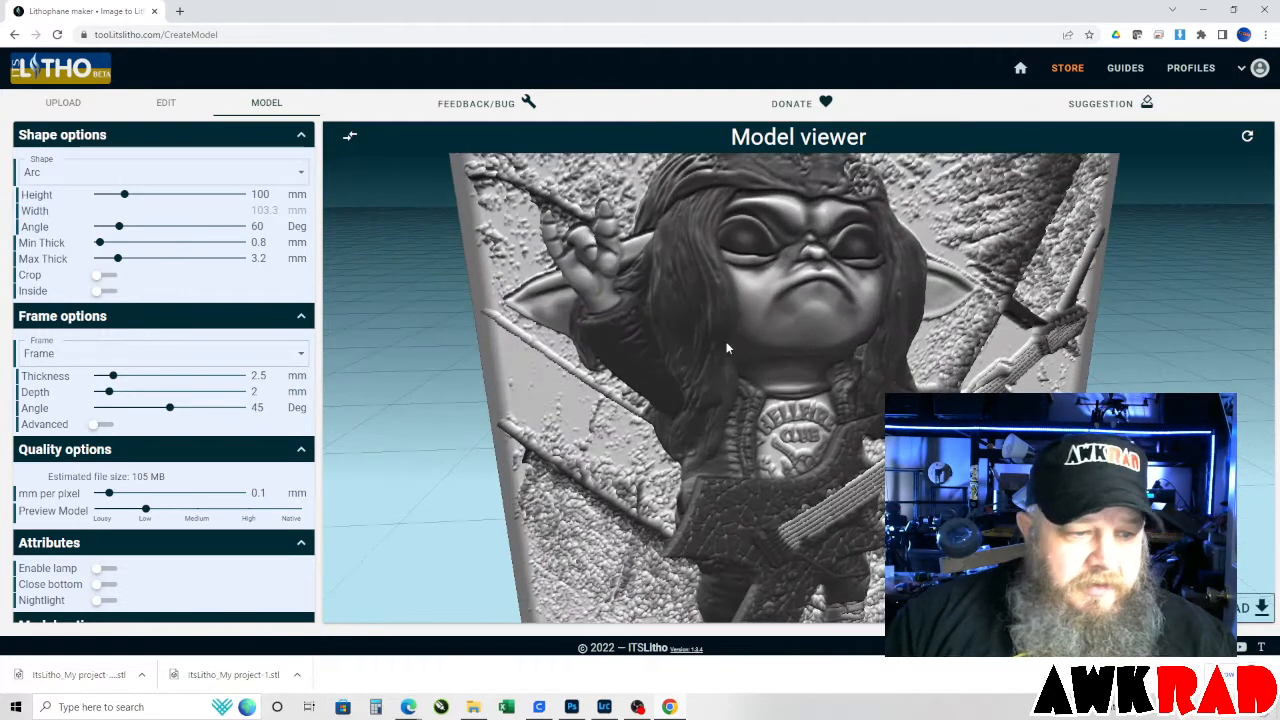
{"action": "left_click_drag", "start_coordinate": [736, 372], "coordinate": [746, 346]}
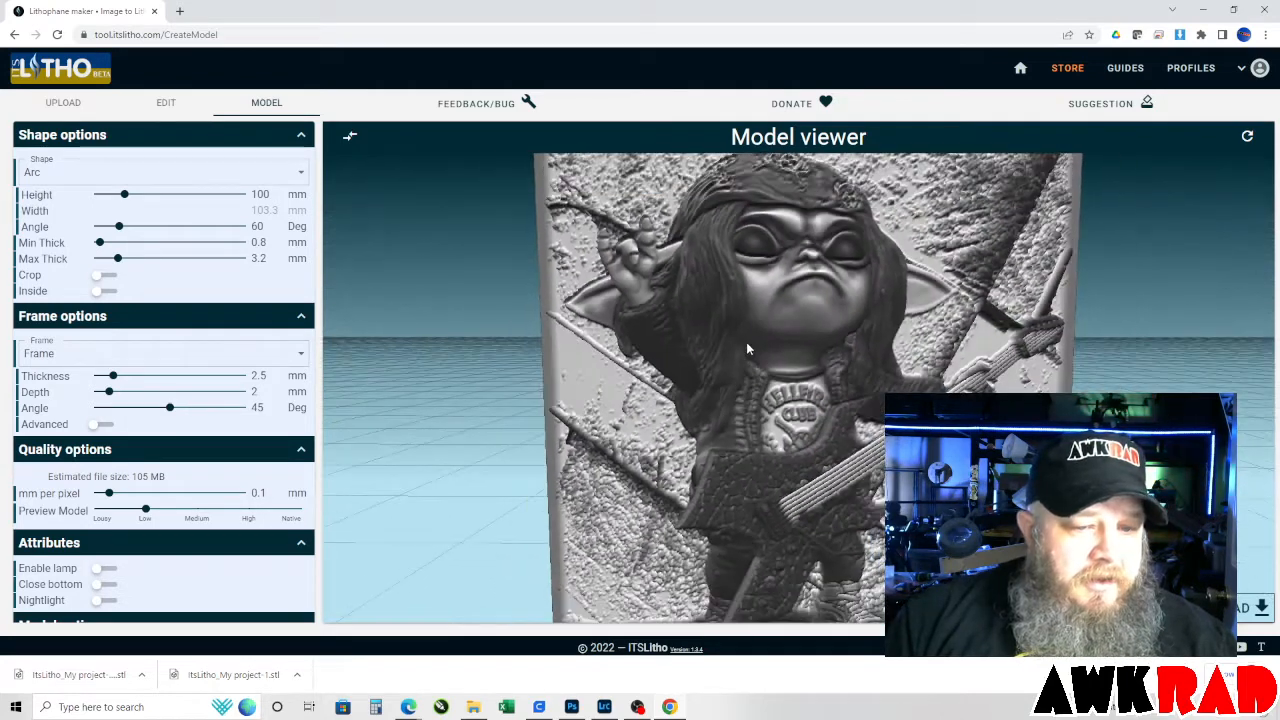
{"action": "scroll", "coordinate": [746, 348], "scroll_direction": "down", "scroll_amount": 1}
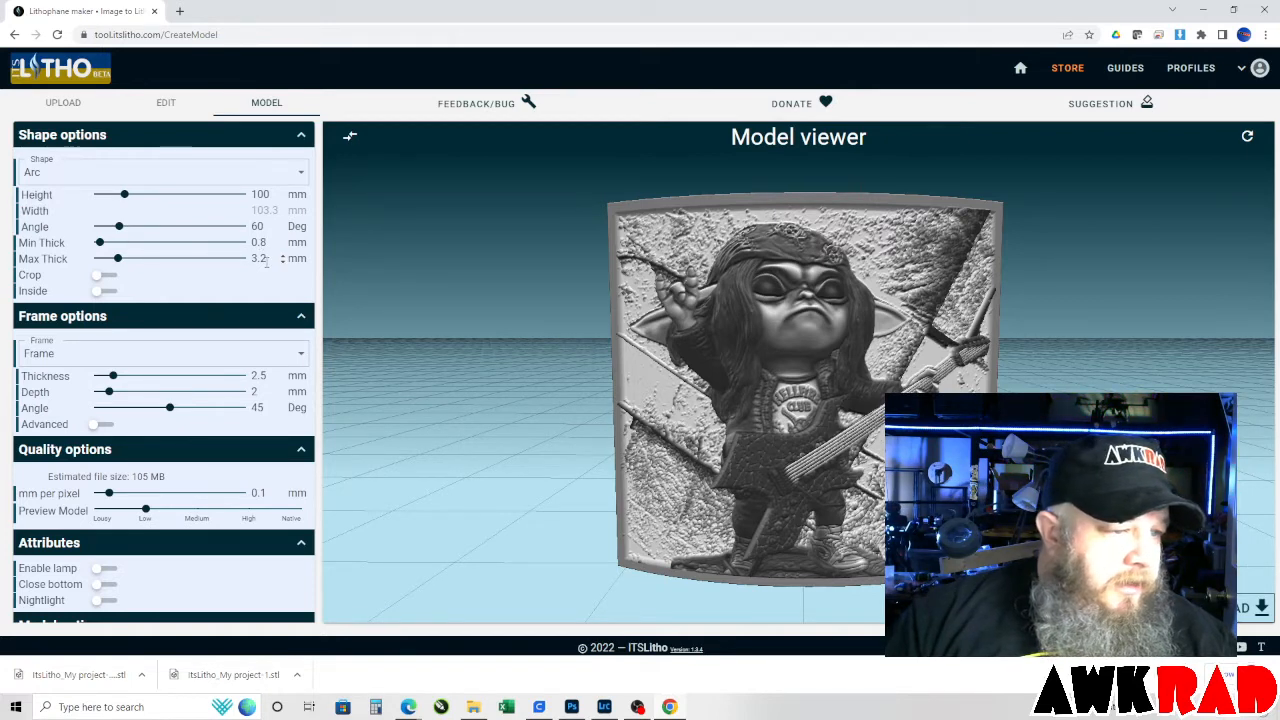
{"action": "left_click_drag", "start_coordinate": [267, 260], "coordinate": [253, 263]}
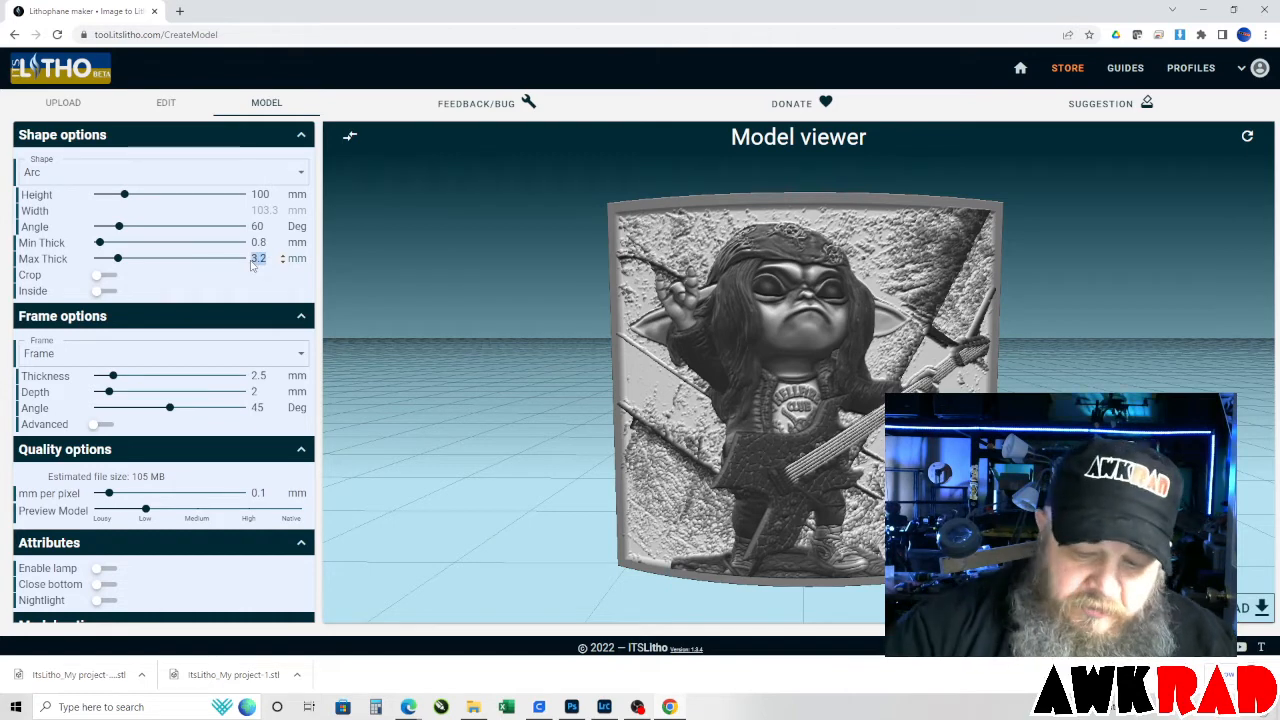
{"action": "type", "text": "2.5"}
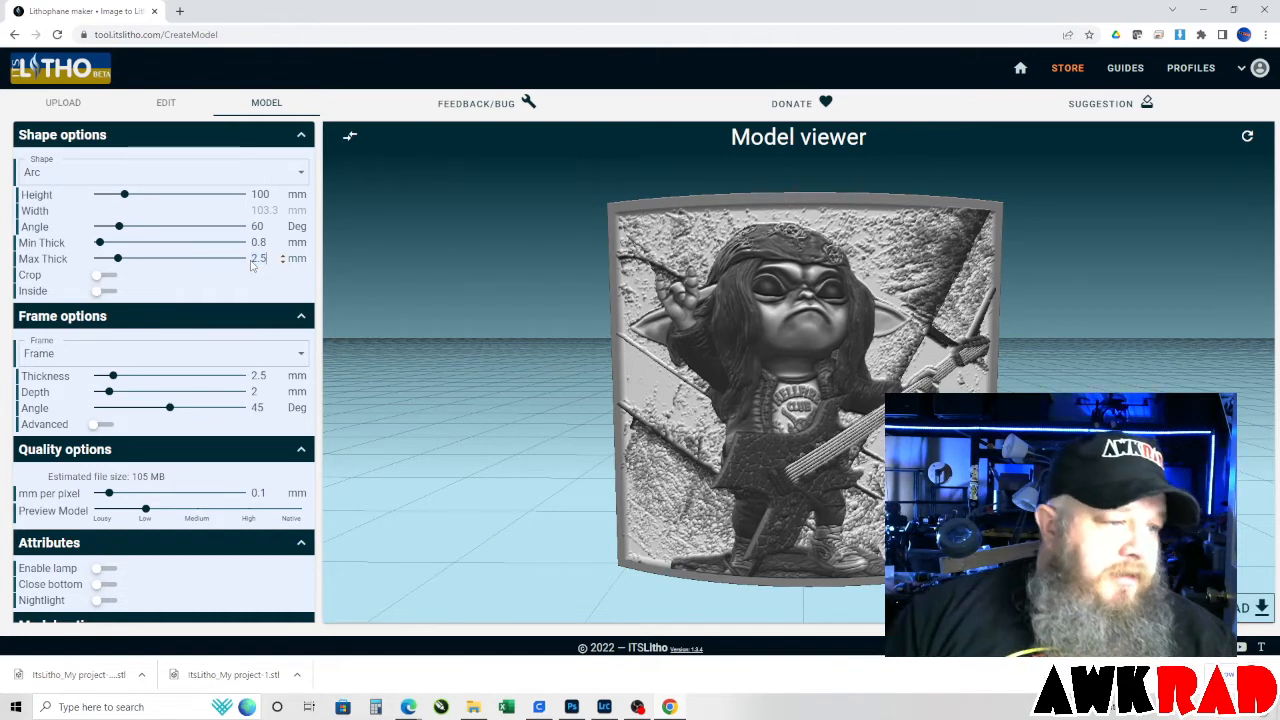
{"action": "left_click", "coordinate": [250, 276]}
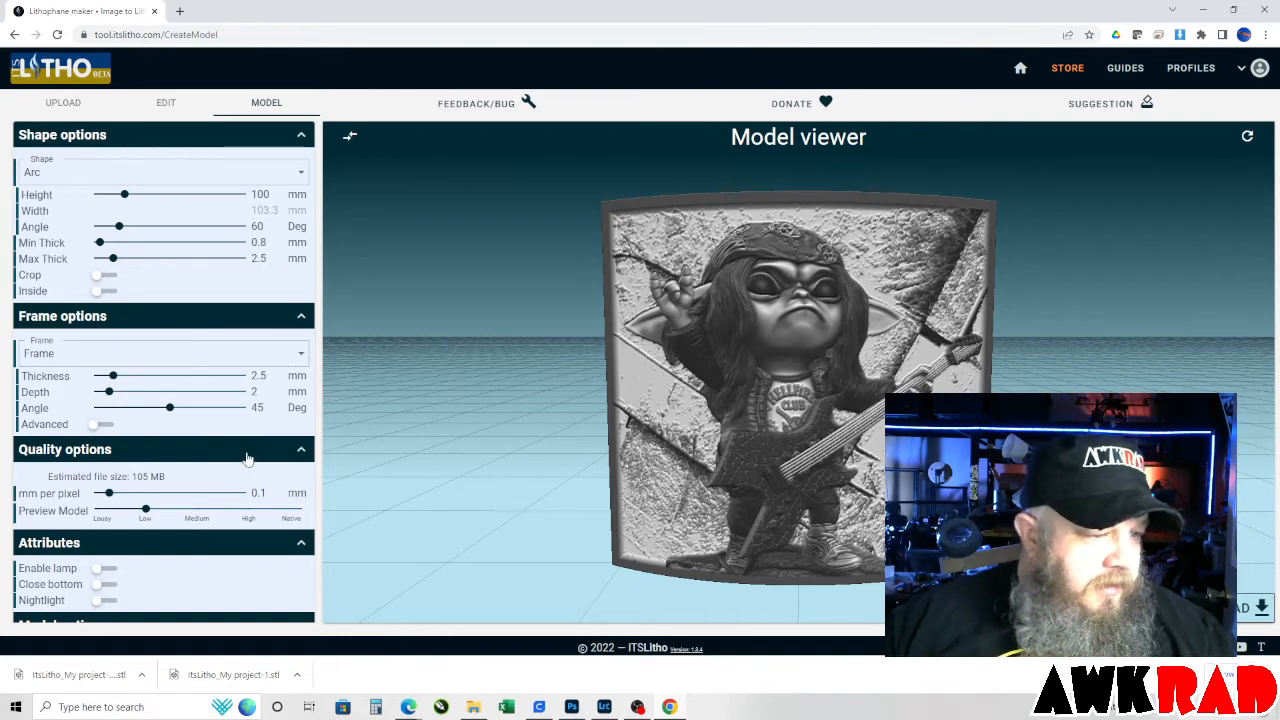
Enable the Nightlight attribute on the lithophane, keeping its default dimensions.
{"action": "scroll", "coordinate": [248, 453], "scroll_direction": "down", "scroll_amount": 1}
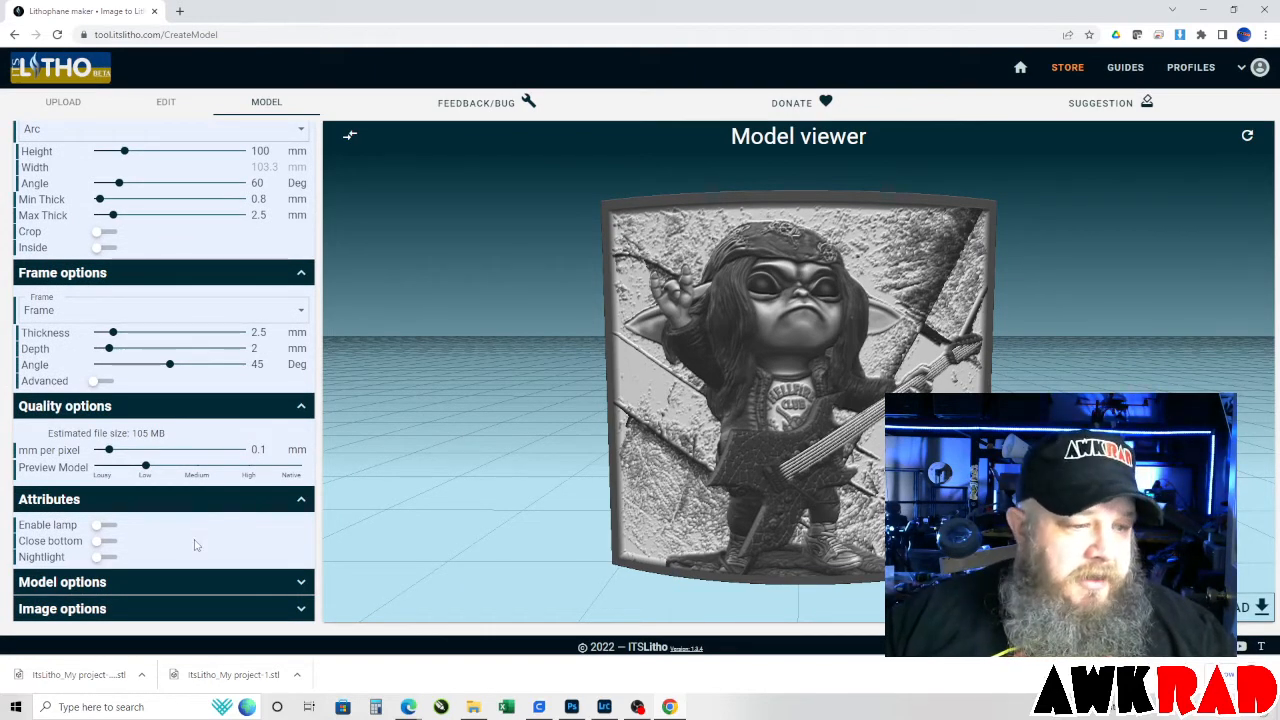
{"action": "left_click", "coordinate": [104, 557]}
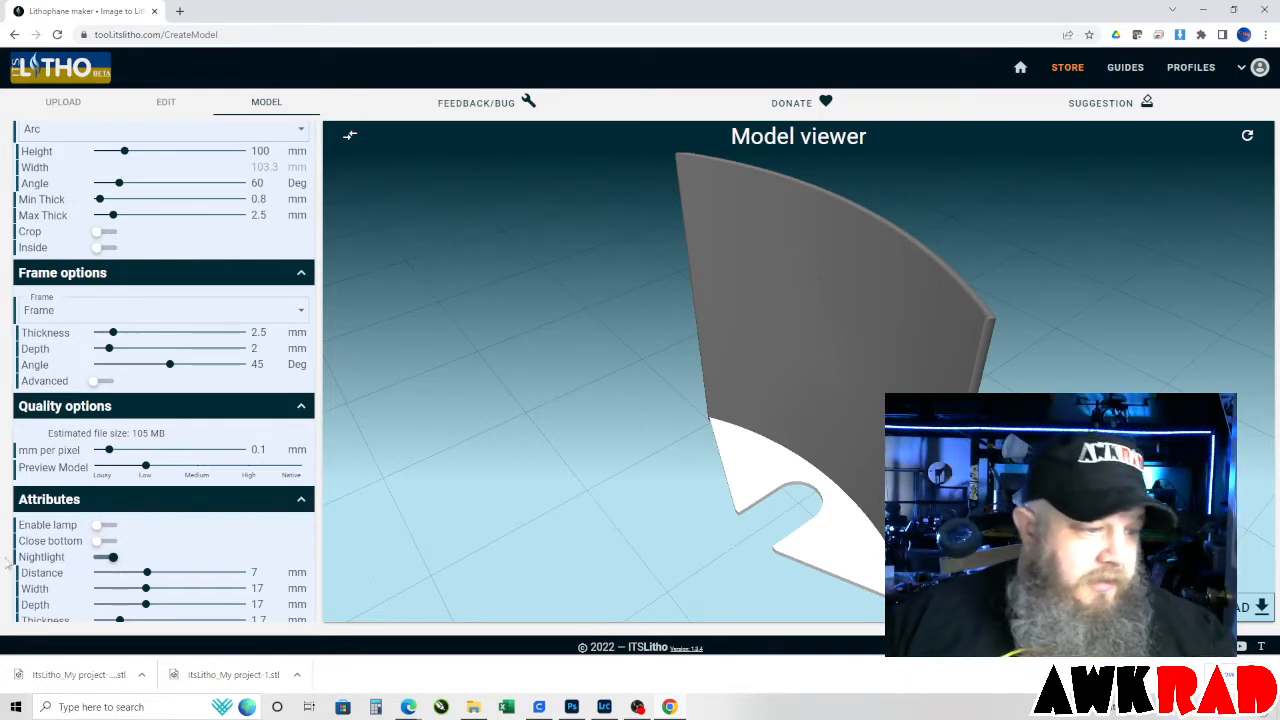
{"action": "scroll", "coordinate": [182, 535], "scroll_direction": "down", "scroll_amount": 1}
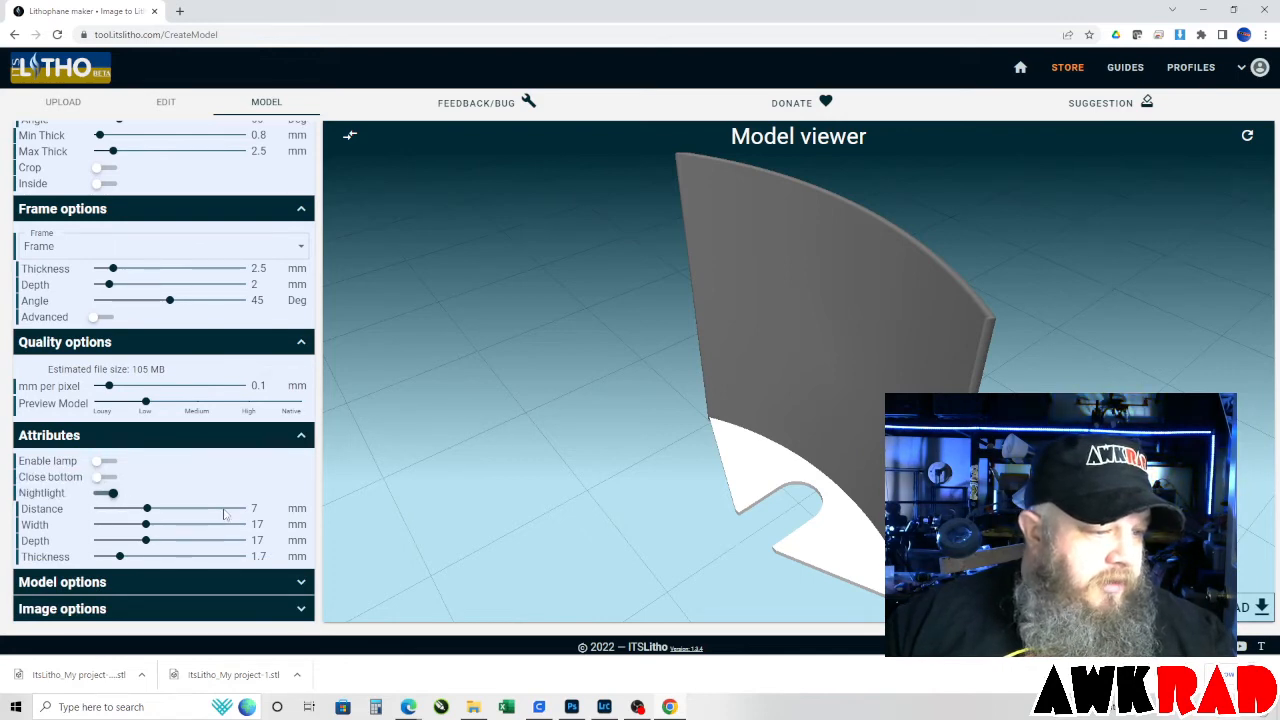
Review the lithophane's model options and image options.
{"action": "left_click", "coordinate": [300, 594]}
{"action": "scroll", "coordinate": [219, 549], "scroll_direction": "down", "scroll_amount": 2}
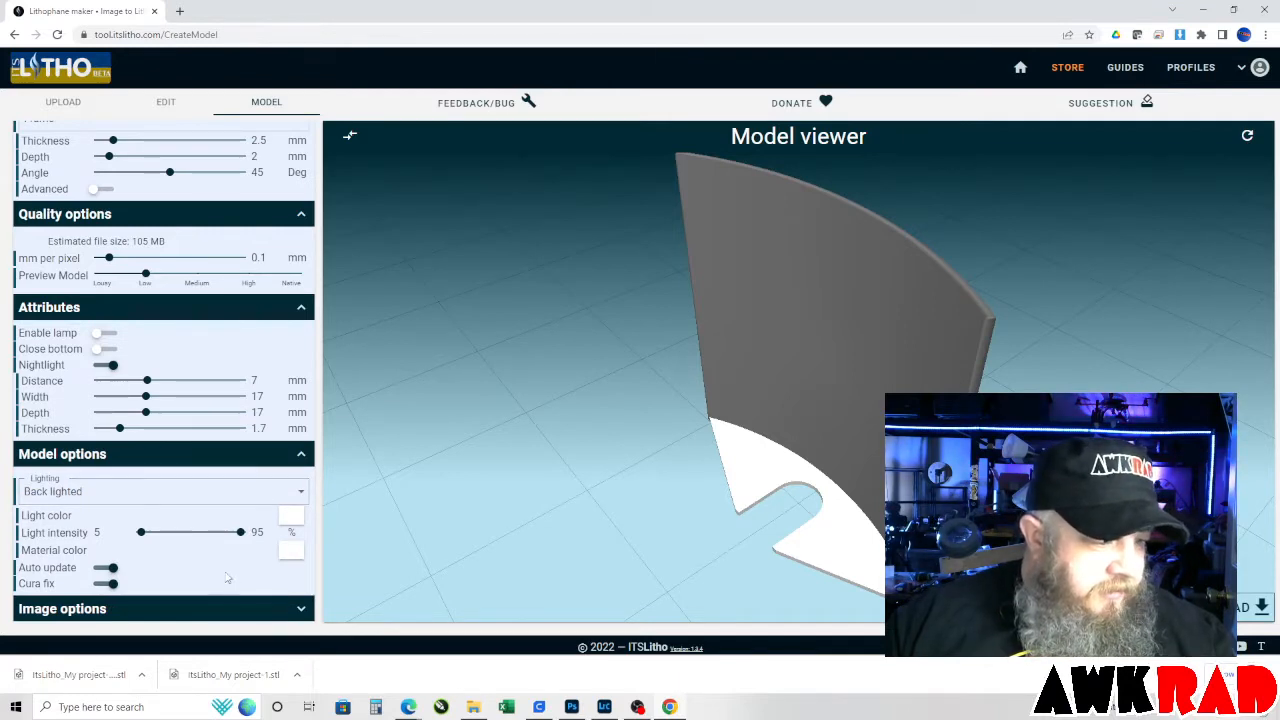
{"action": "left_click", "coordinate": [299, 610]}
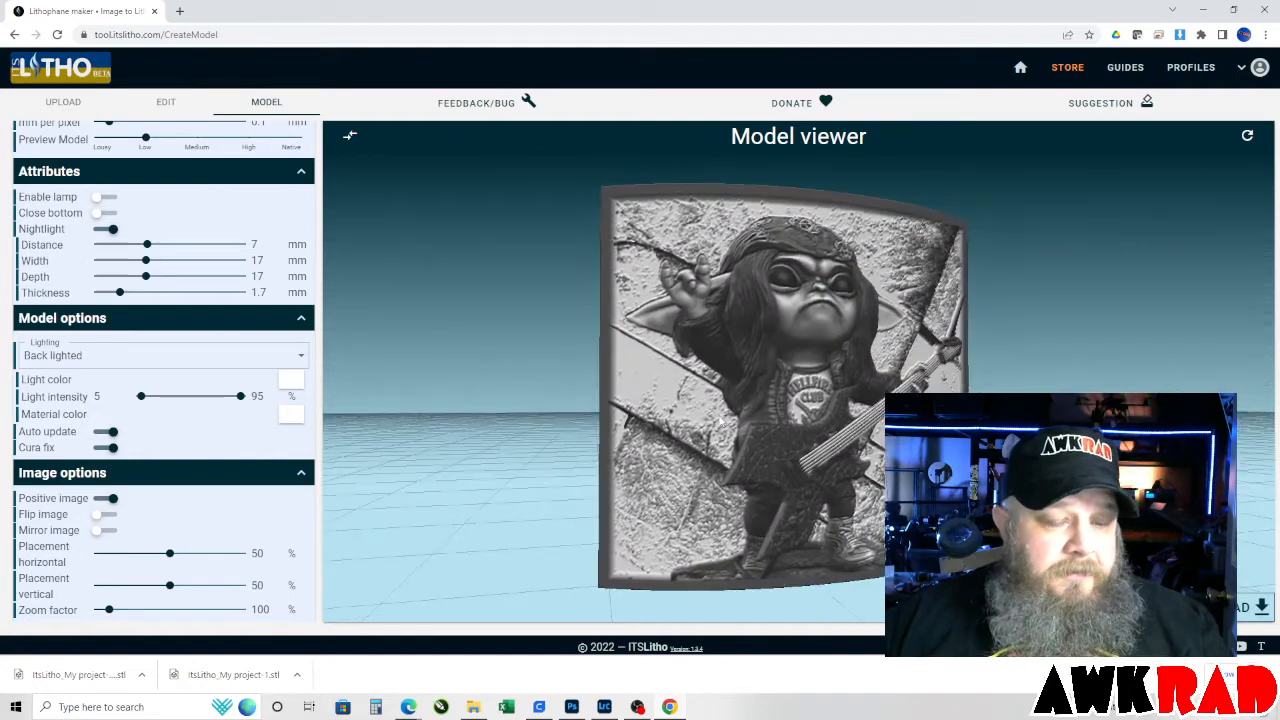
Generate the high-quality model and download the combined Lithophane version with its nightlight attribute.
{"action": "left_click_drag", "start_coordinate": [721, 422], "coordinate": [838, 490]}
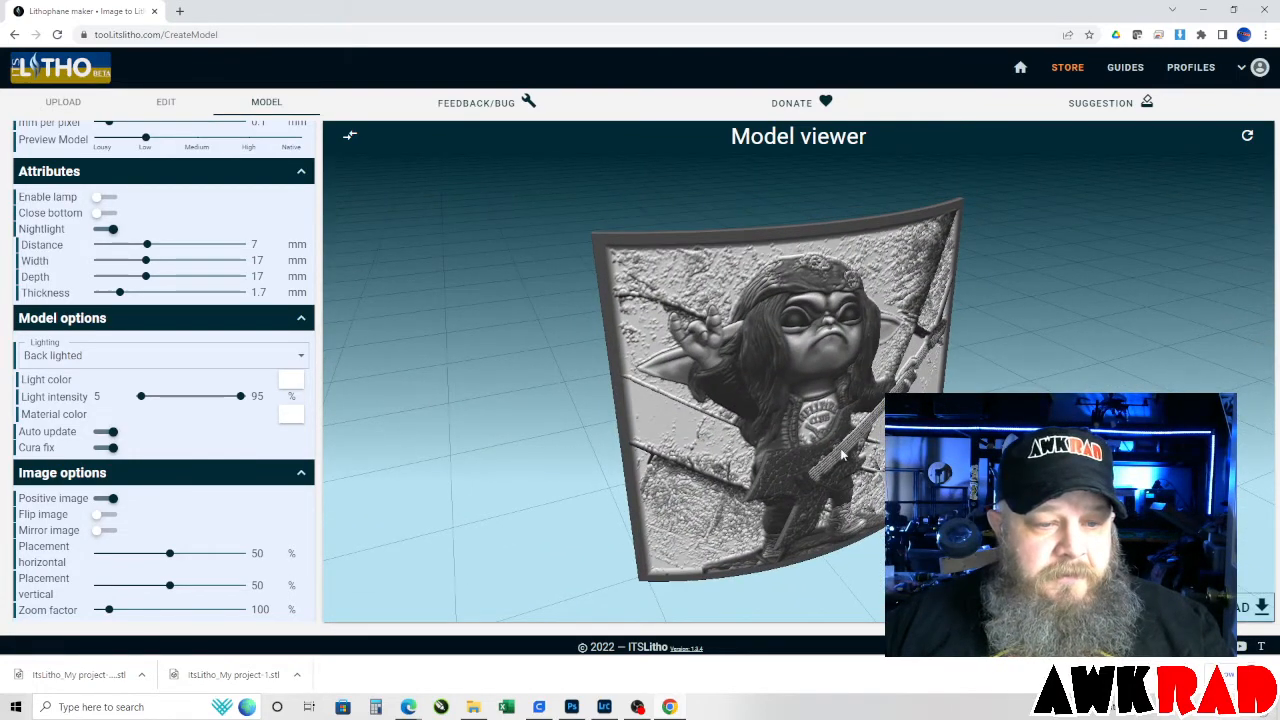
{"action": "scroll", "coordinate": [858, 468], "scroll_direction": "up", "scroll_amount": 5}
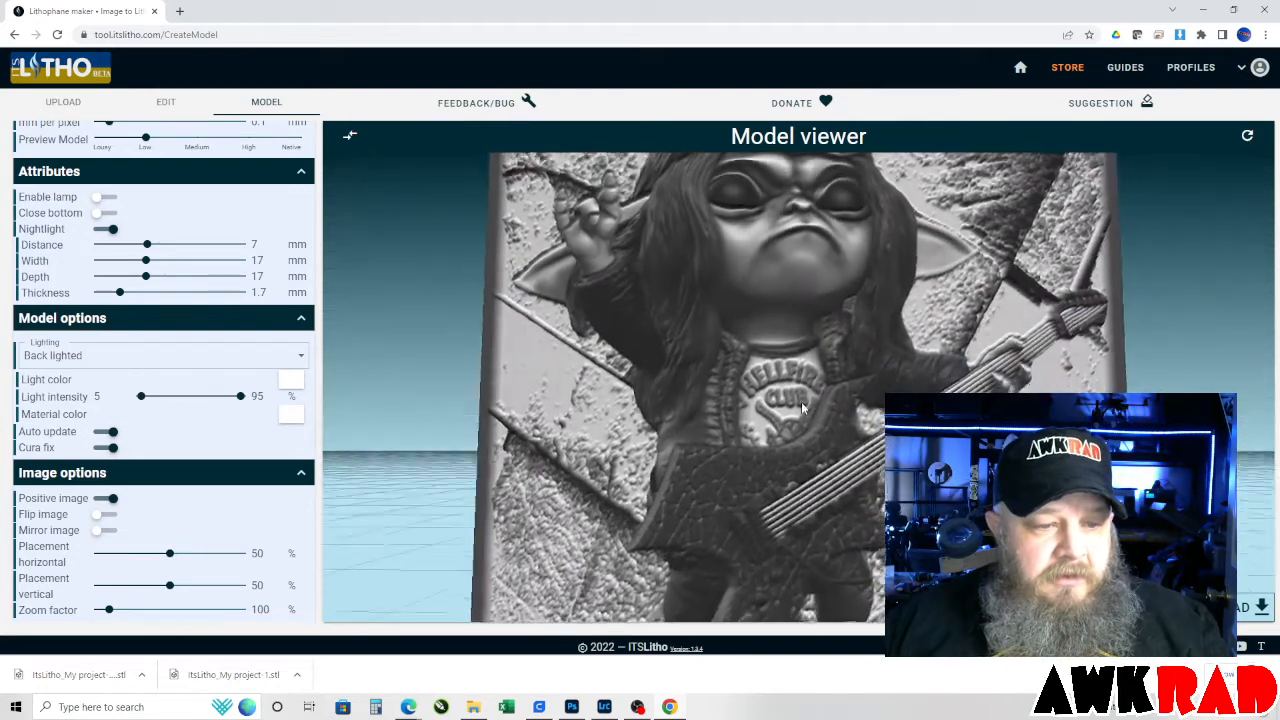
{"action": "mouse_move", "coordinate": [799, 421]}
{"action": "left_mouse_down"}
{"action": "mouse_move", "coordinate": [789, 453]}
{"action": "mouse_move", "coordinate": [822, 424]}
{"action": "mouse_move", "coordinate": [802, 425]}
{"action": "left_mouse_up"}
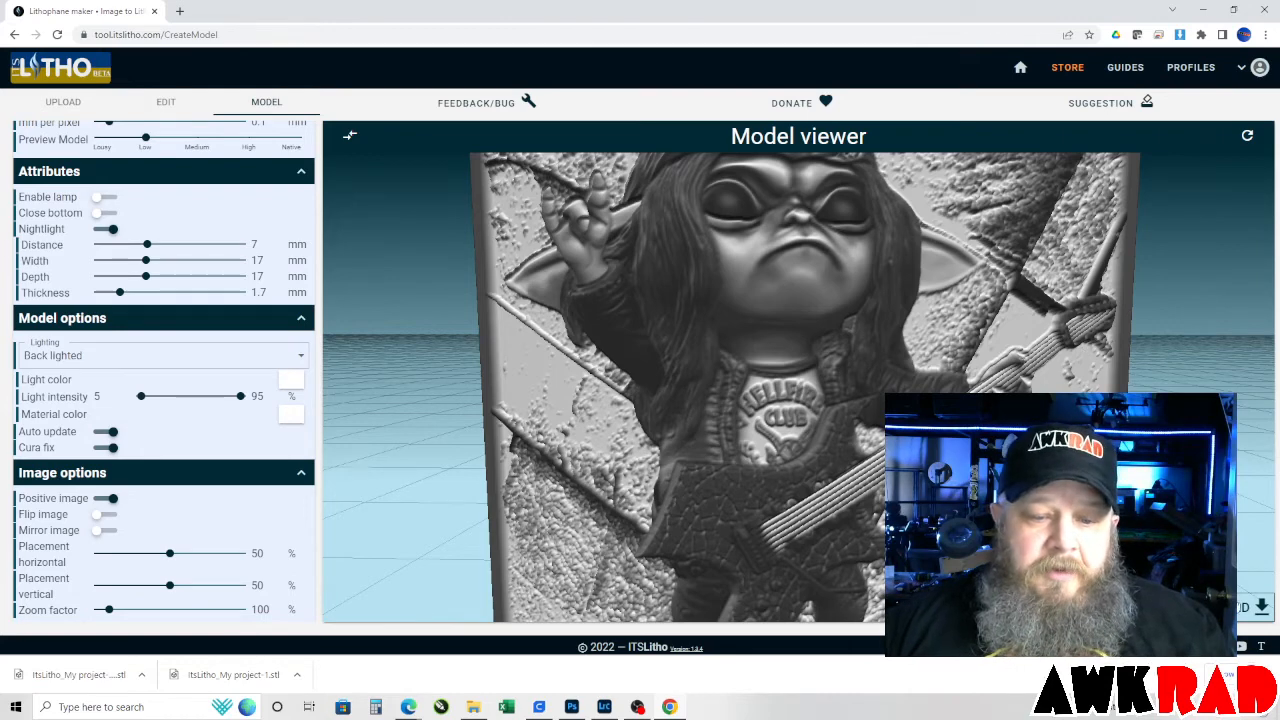
{"action": "left_click", "coordinate": [1258, 607]}
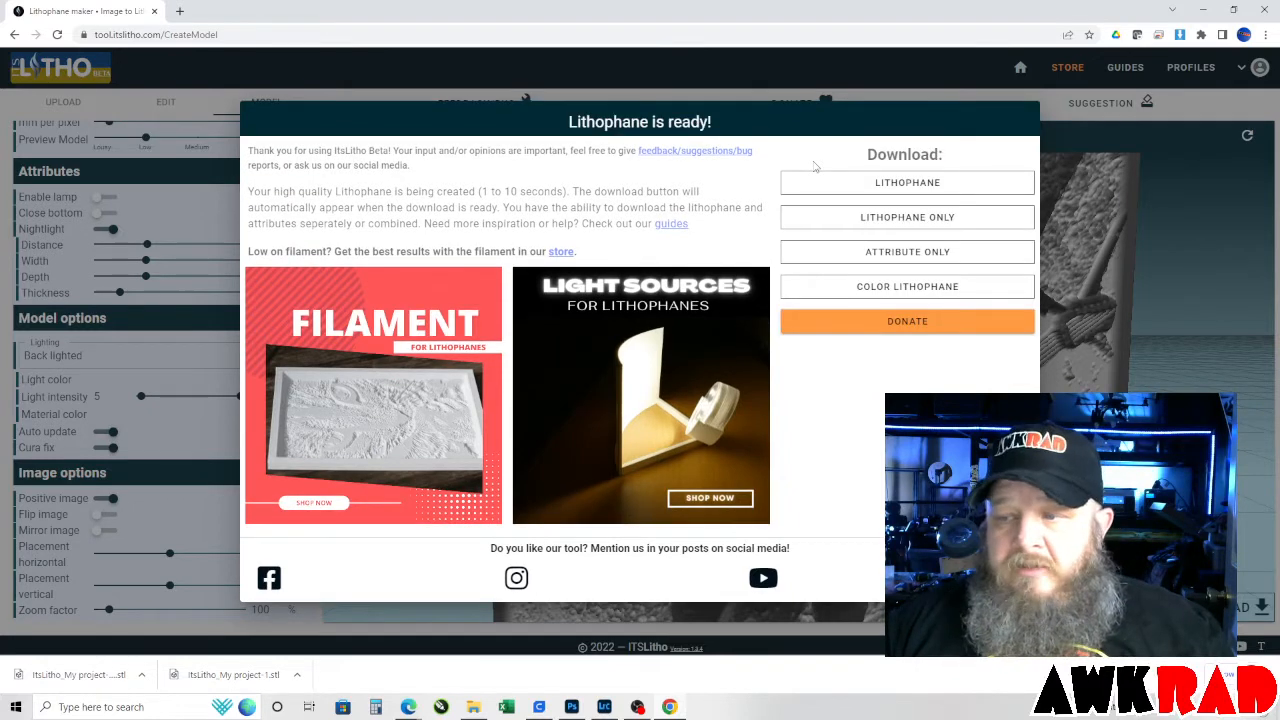
{"action": "left_click", "coordinate": [909, 185]}
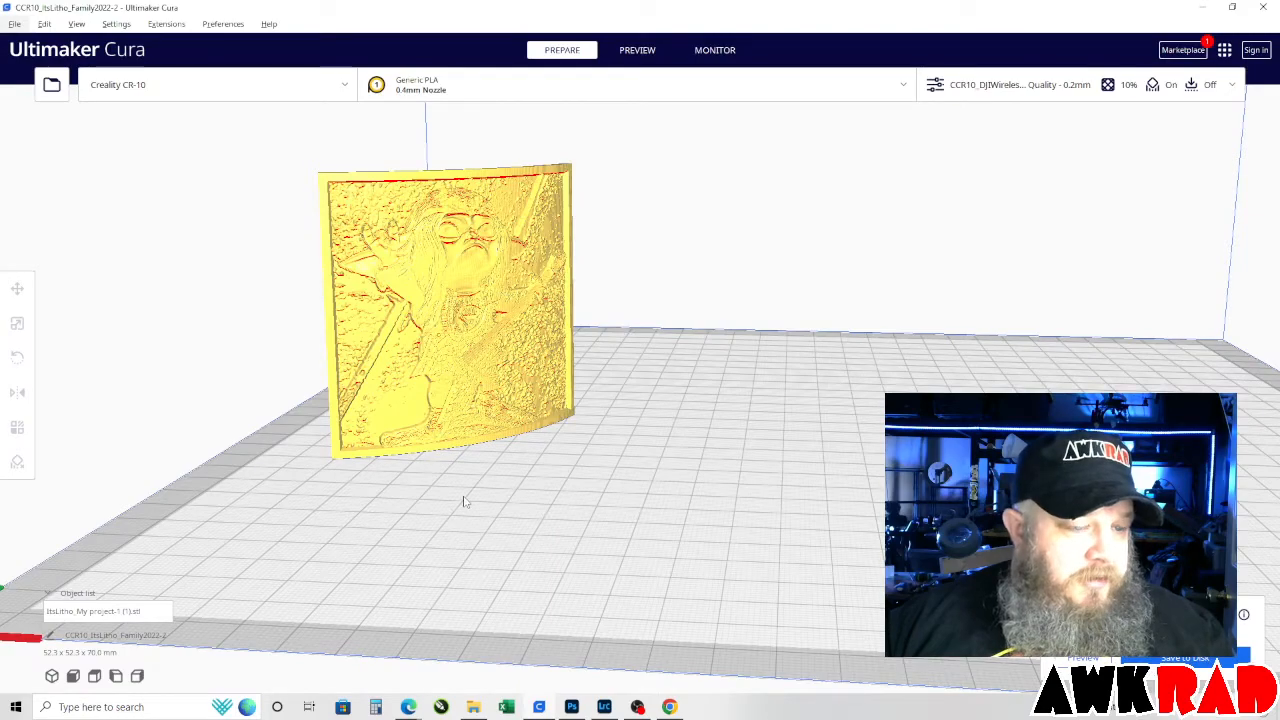
Inspect the lithophane model in Ultimaker Cura and review its print settings for quality, walls, speed and travel.
{"action": "scroll", "coordinate": [418, 453], "scroll_direction": "up", "scroll_amount": 3}
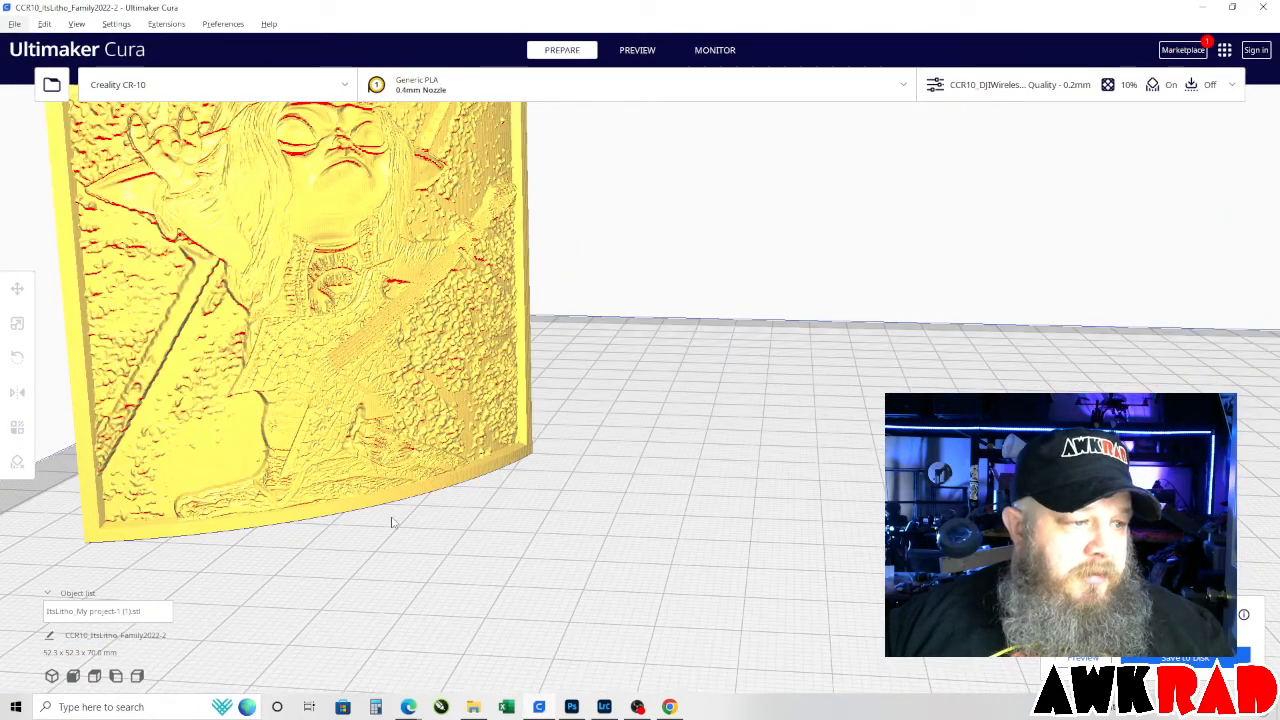
{"action": "right_click_drag", "start_coordinate": [393, 522], "coordinate": [672, 562]}
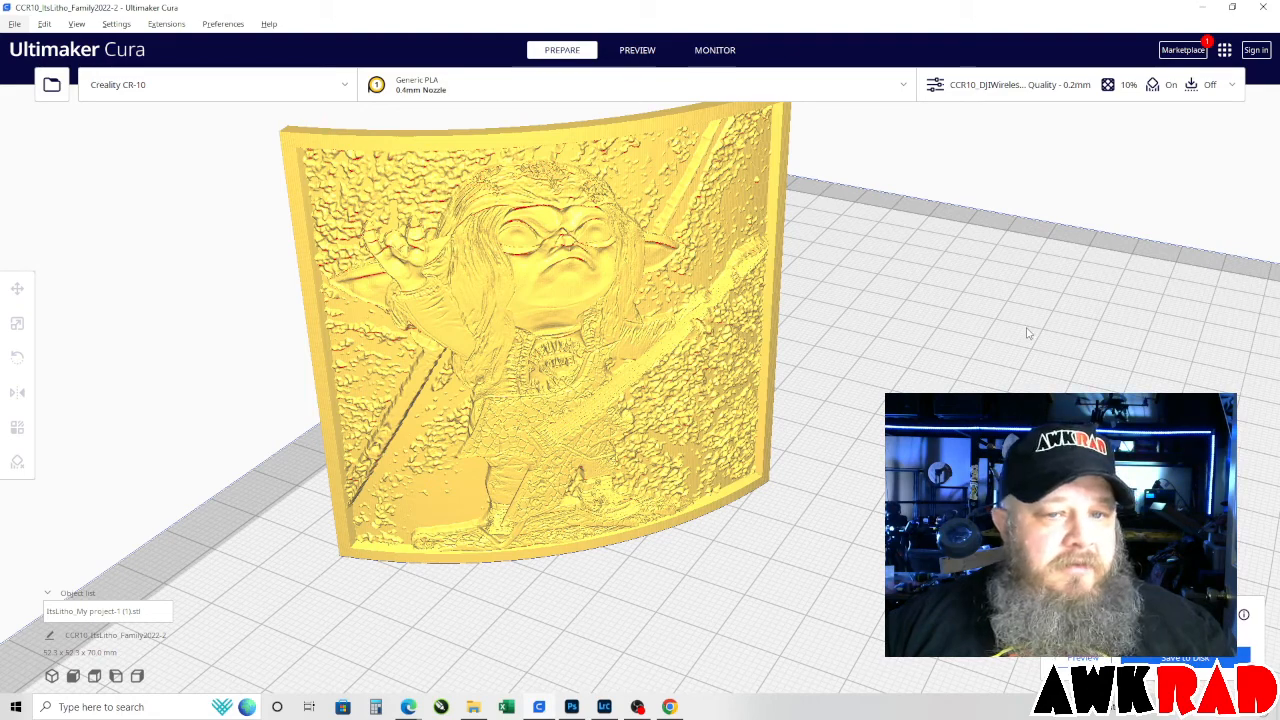
{"action": "left_click", "coordinate": [1233, 86]}
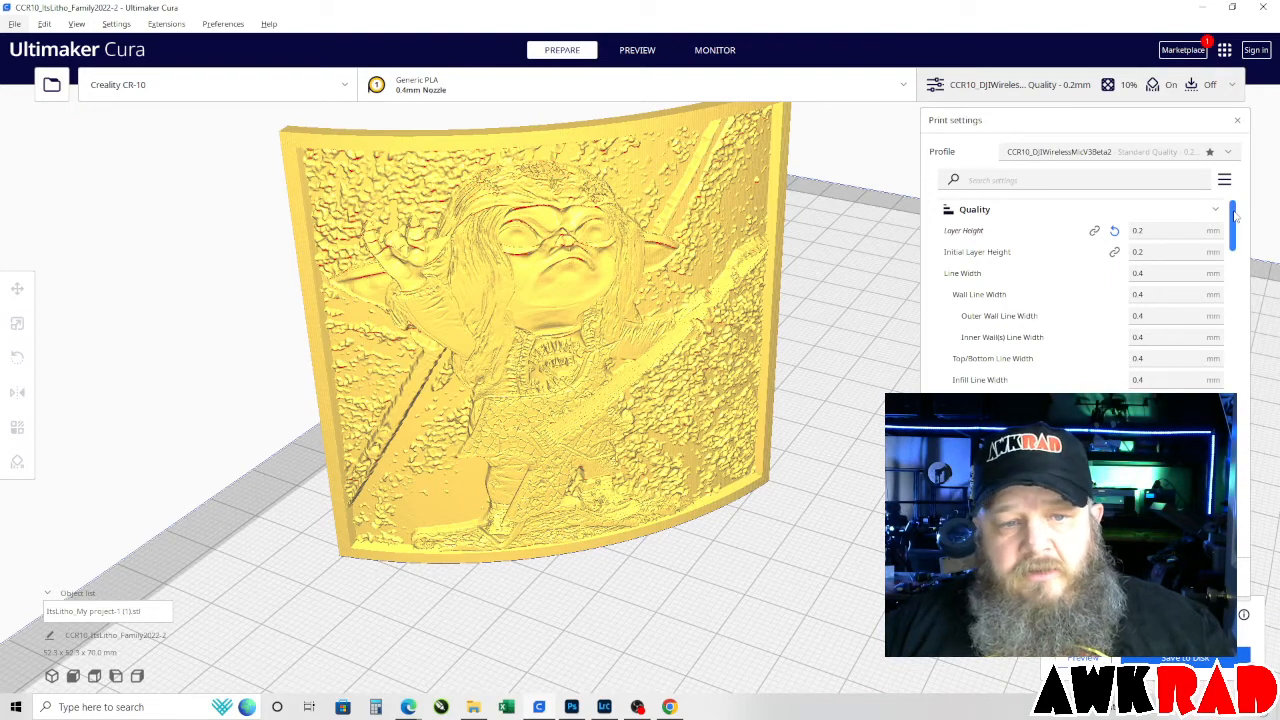
{"action": "left_click_drag", "start_coordinate": [1236, 214], "coordinate": [1238, 276]}
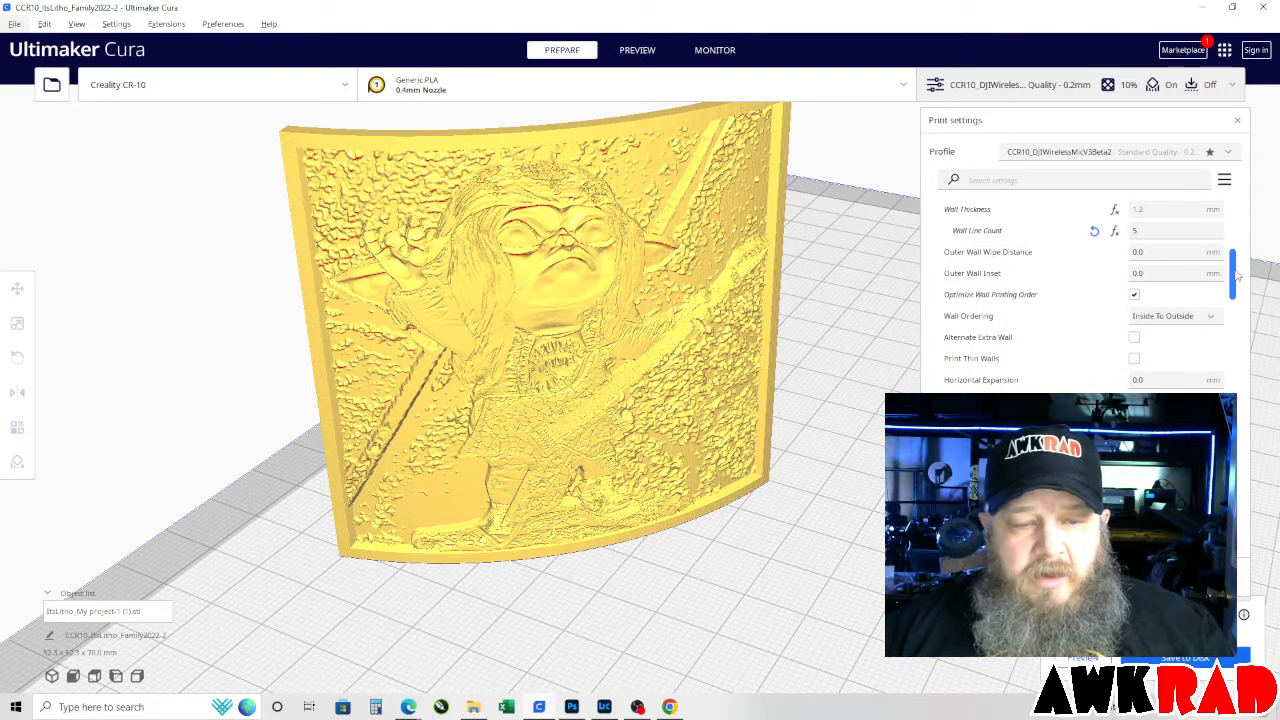
{"action": "left_click_drag", "start_coordinate": [1238, 276], "coordinate": [1238, 284]}
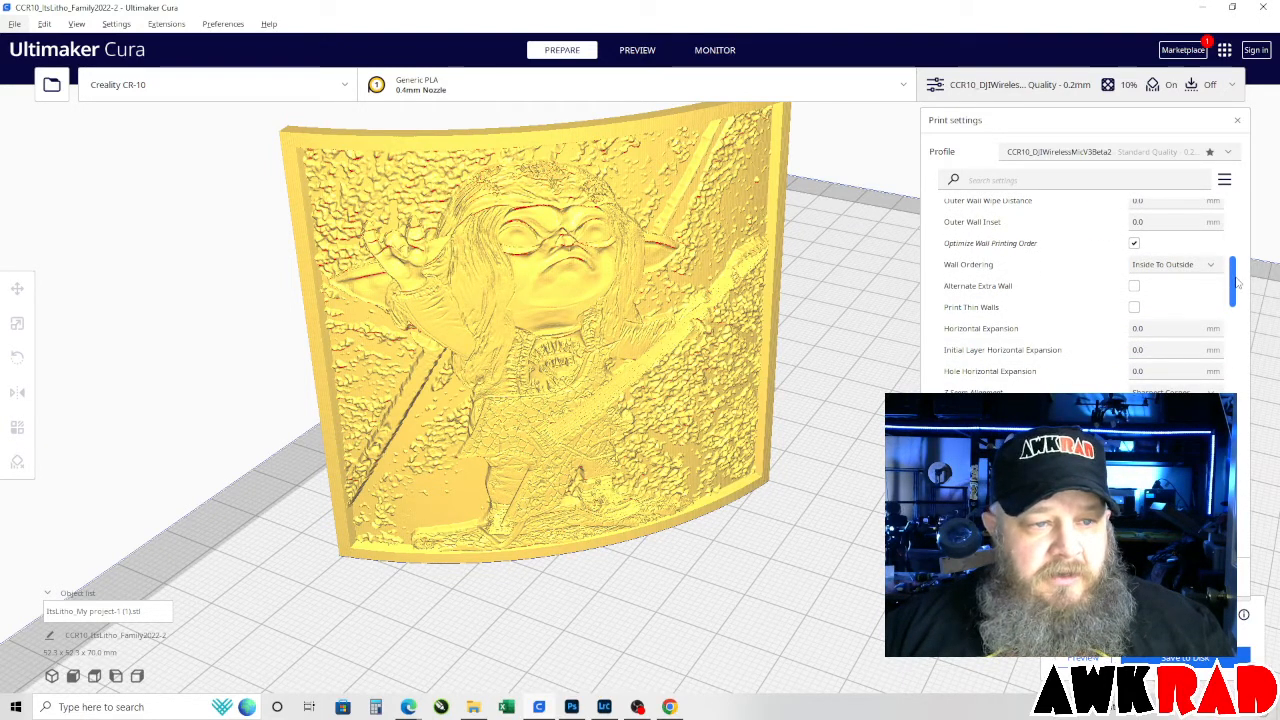
{"action": "left_click_drag", "start_coordinate": [1238, 284], "coordinate": [1255, 436]}
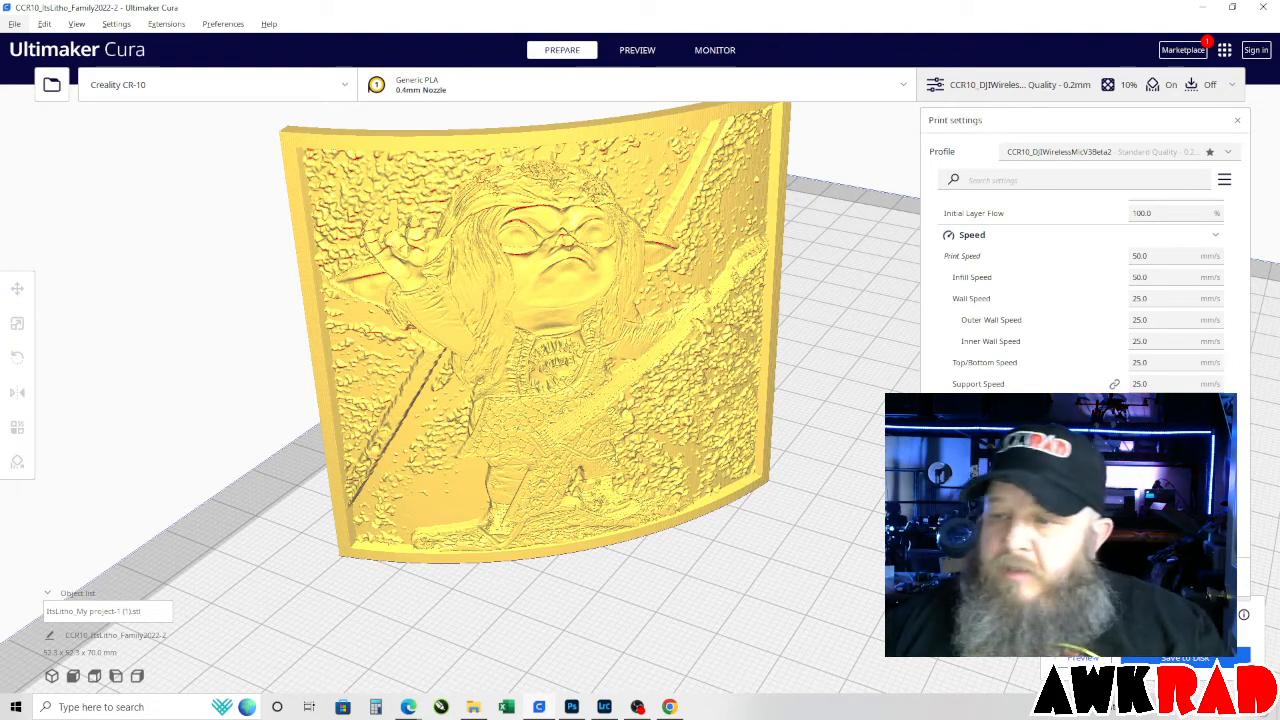
{"action": "scroll", "coordinate": [1240, 470], "scroll_direction": "down", "scroll_amount": 5}
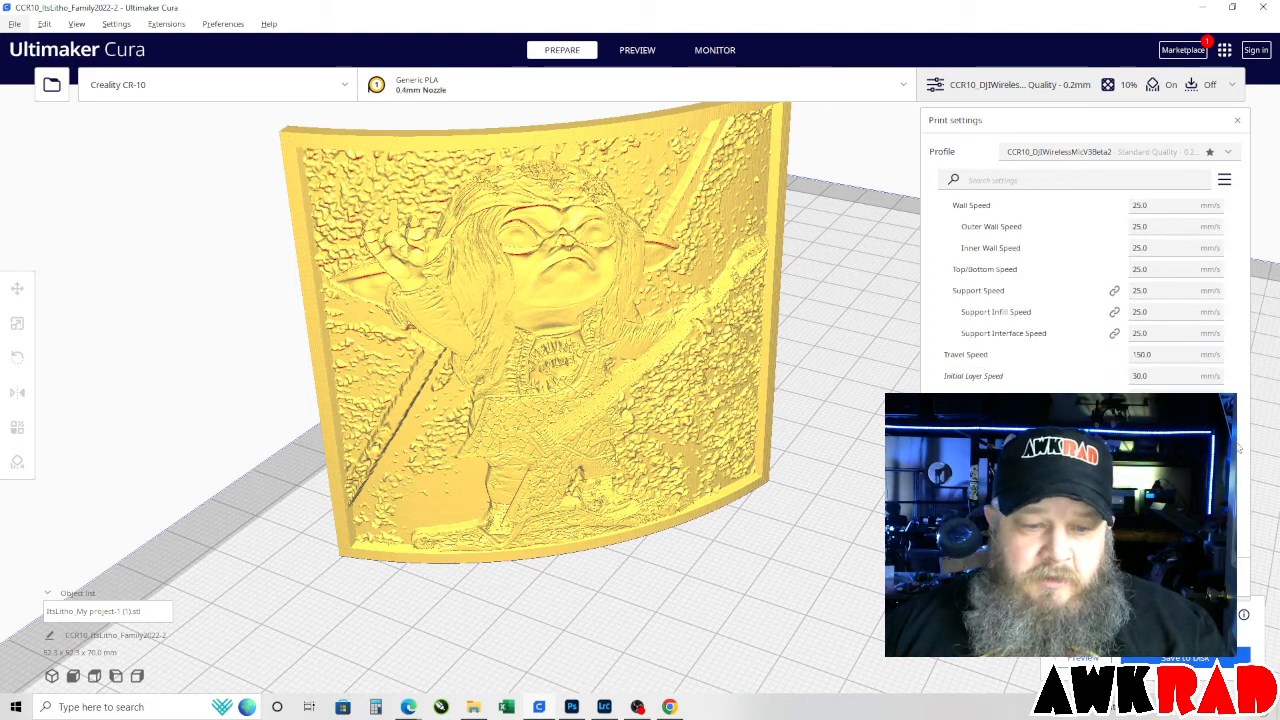
{"action": "scroll", "coordinate": [1240, 470], "scroll_direction": "down", "scroll_amount": 3}
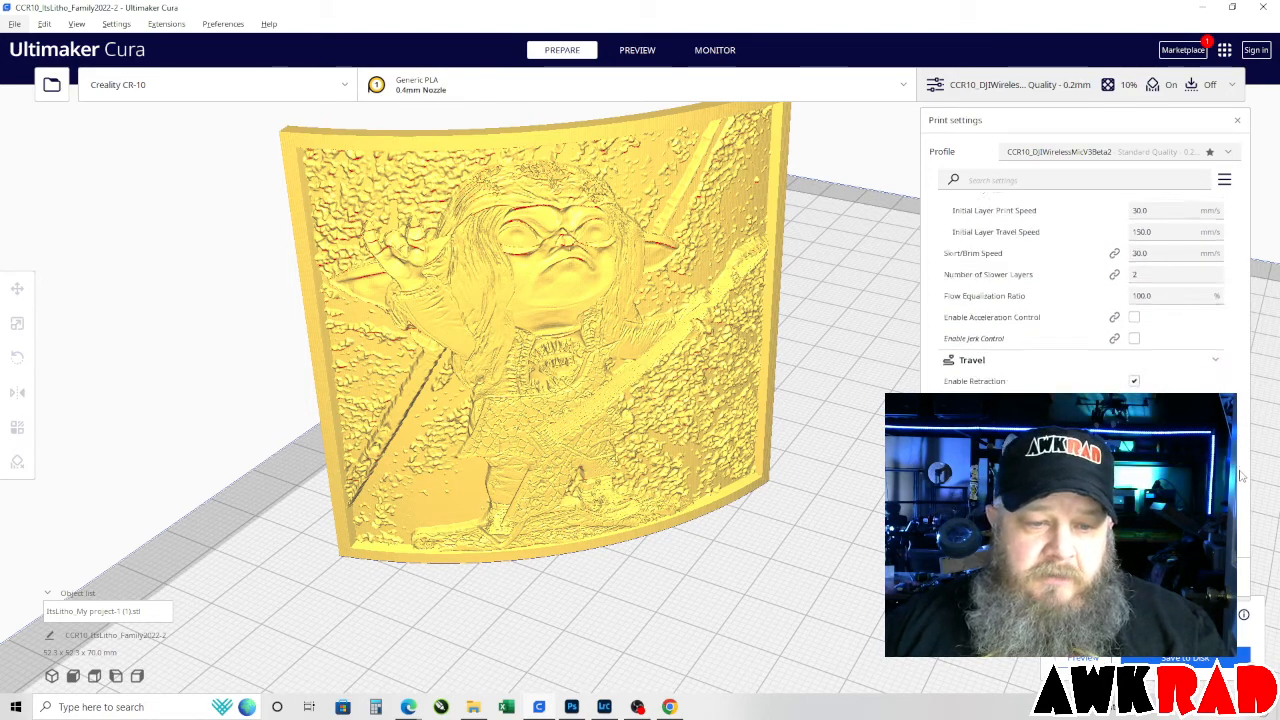
{"action": "scroll", "coordinate": [1240, 487], "scroll_direction": "down", "scroll_amount": 5}
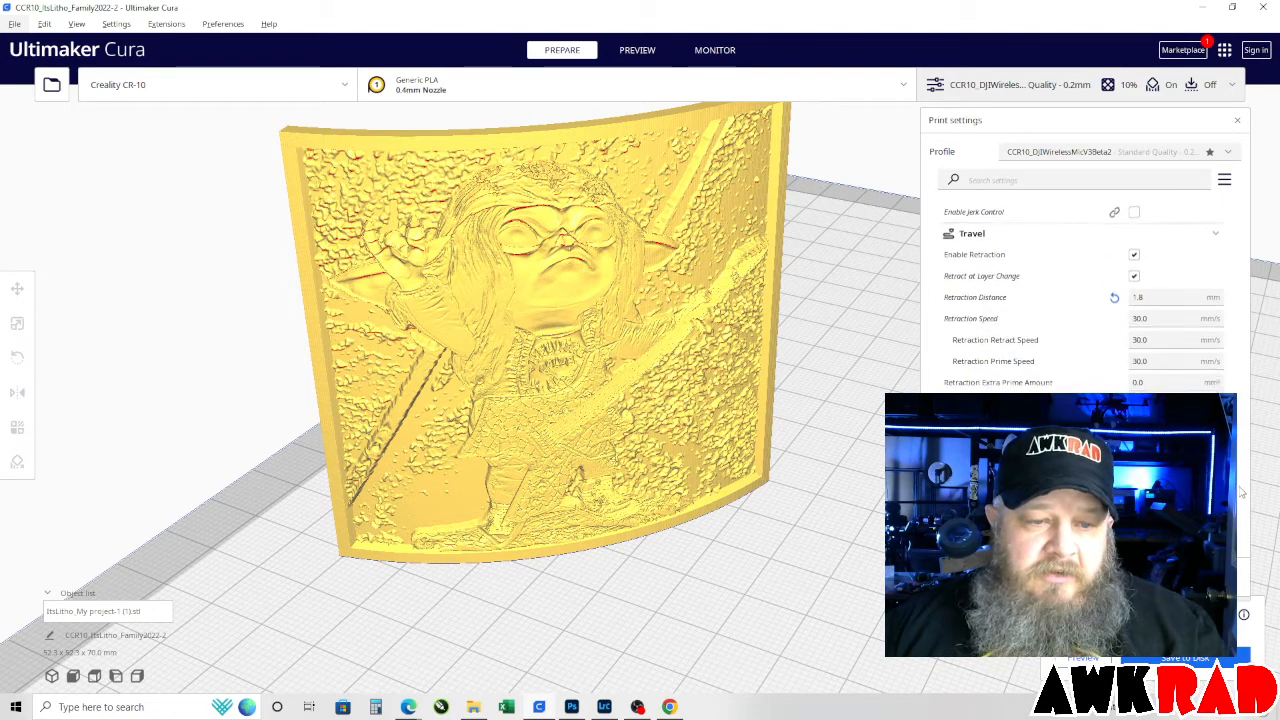
{"action": "scroll", "coordinate": [1242, 514], "scroll_direction": "down", "scroll_amount": 3}
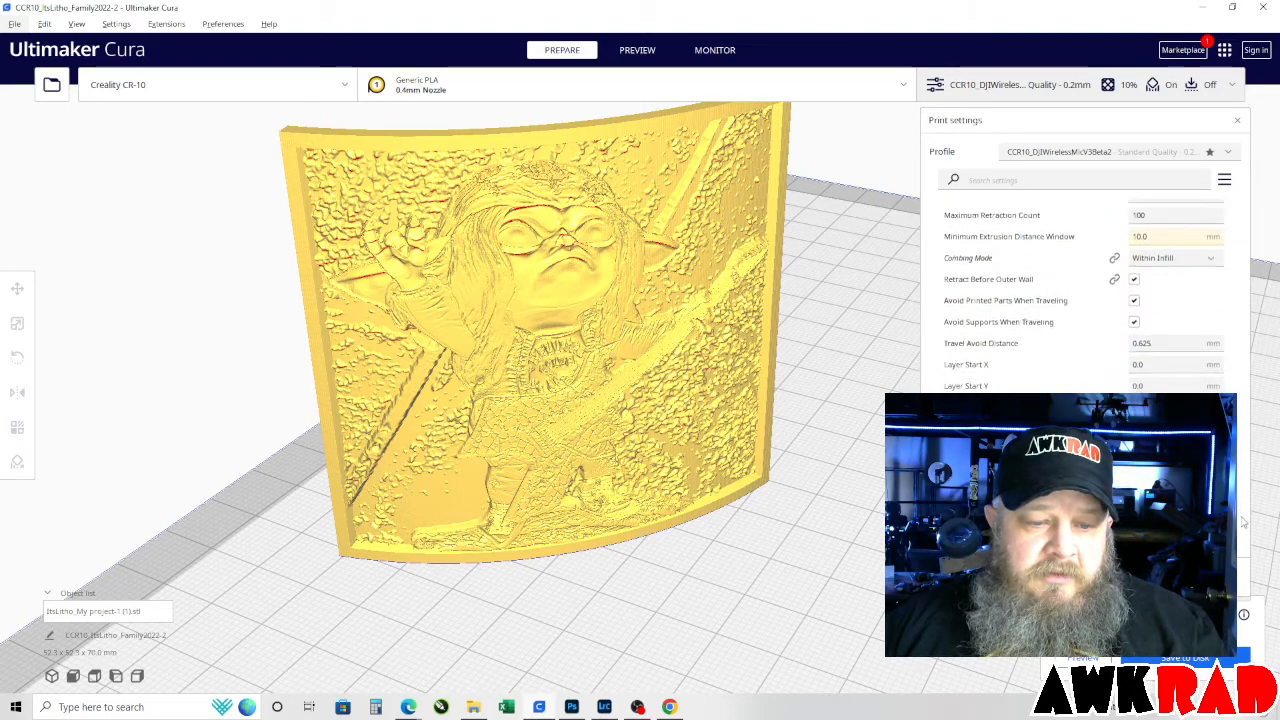